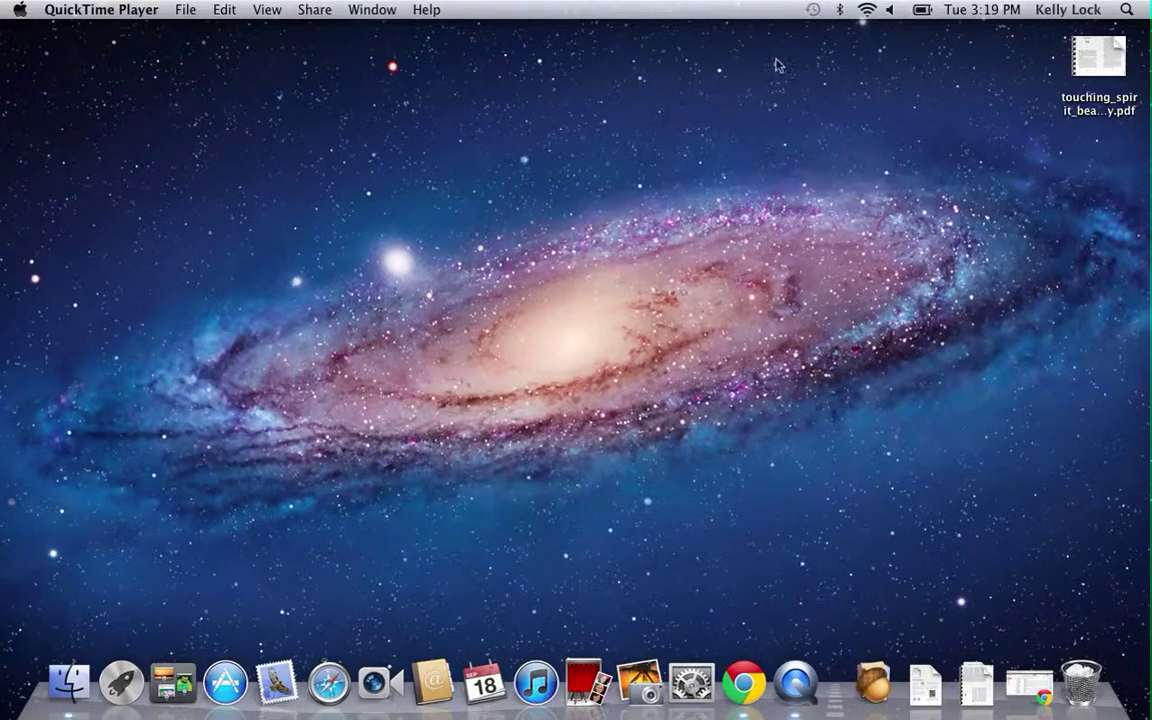
Preview the desktop PDF file in Preview, then close the preview
left_click(1108, 66)
key("super+o")
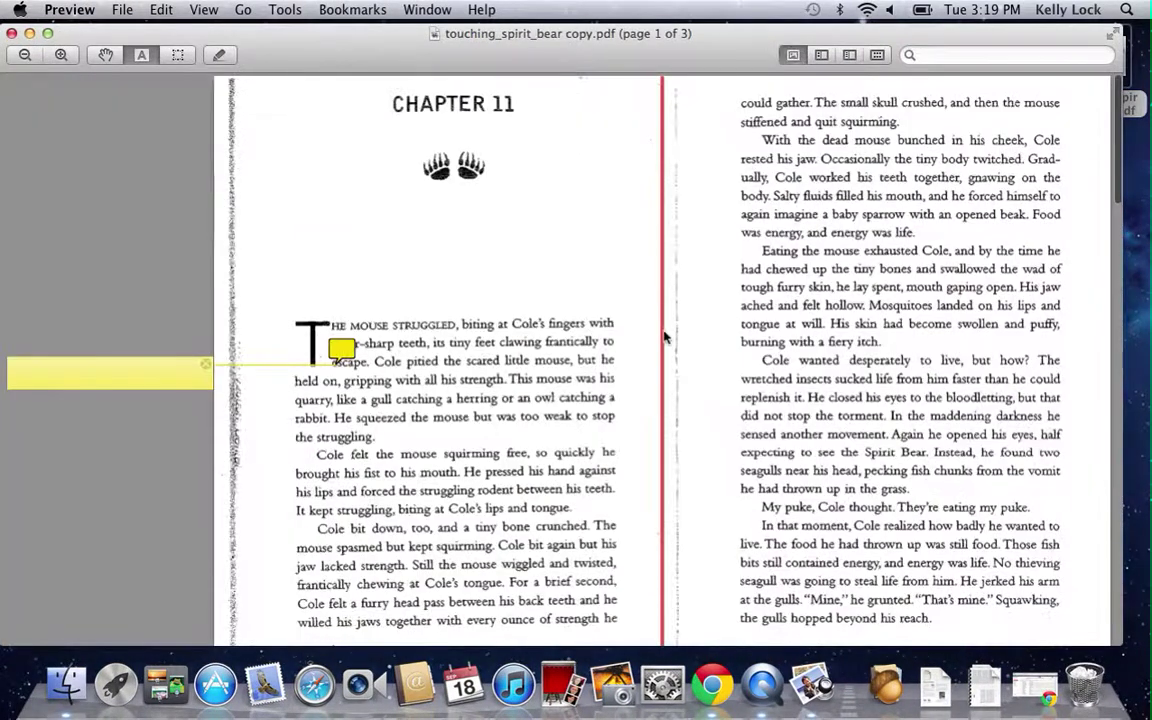
scroll(597, 404, "down", 5)
scroll(597, 404, "up", 4)
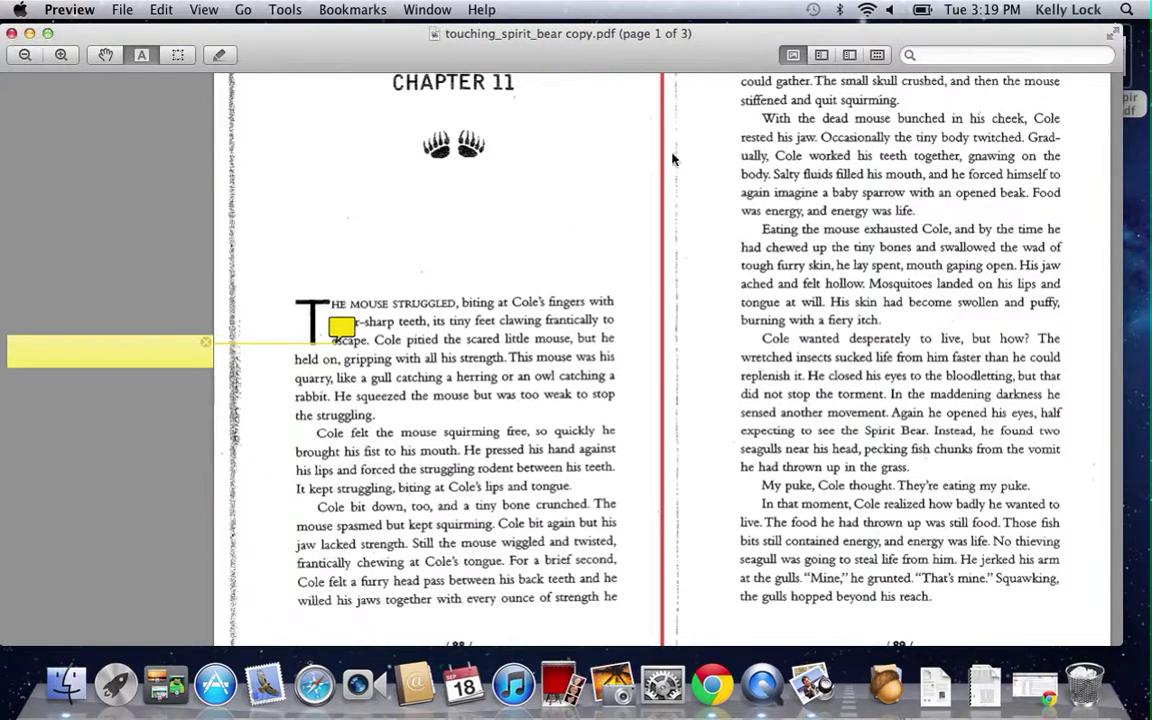
left_click(11, 34)
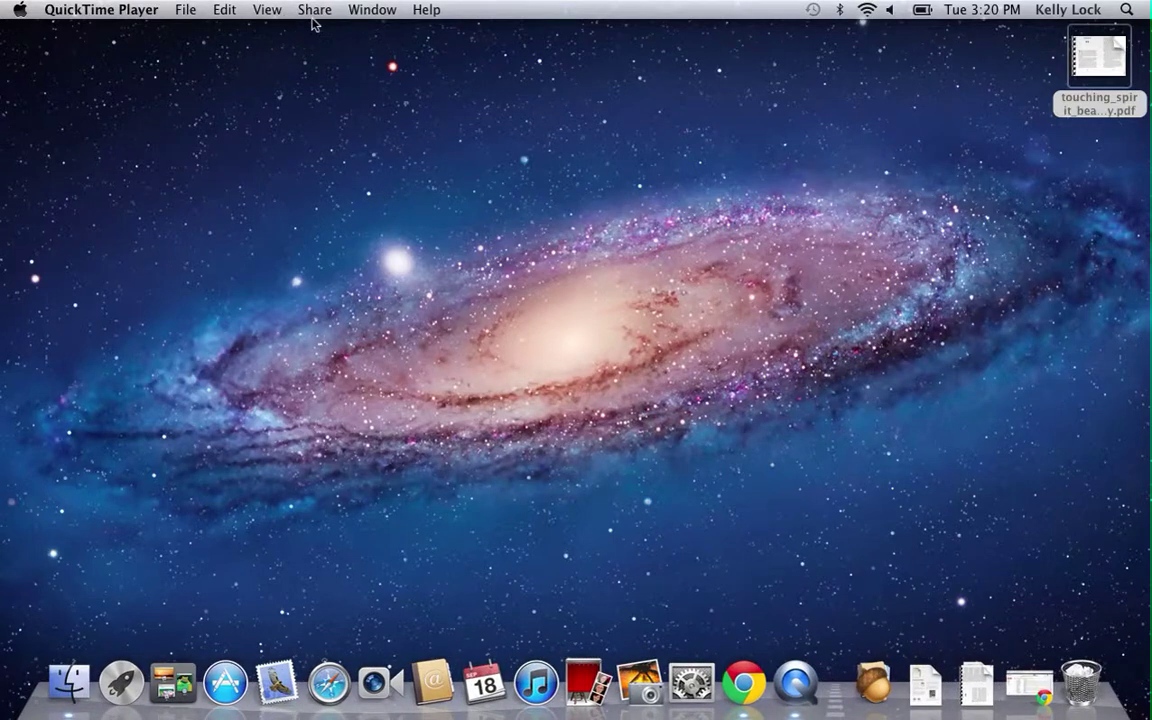
Open the Applications folder through Finder's Go menu and scroll back to the top
key("super+q")
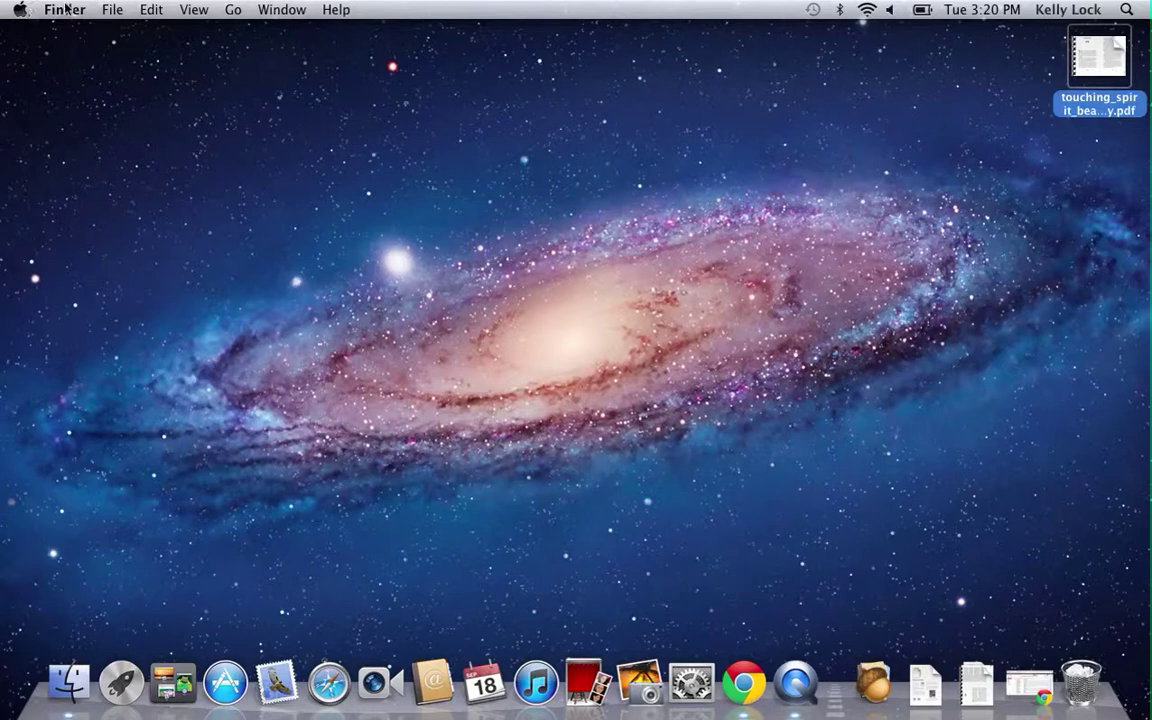
left_click(234, 11)
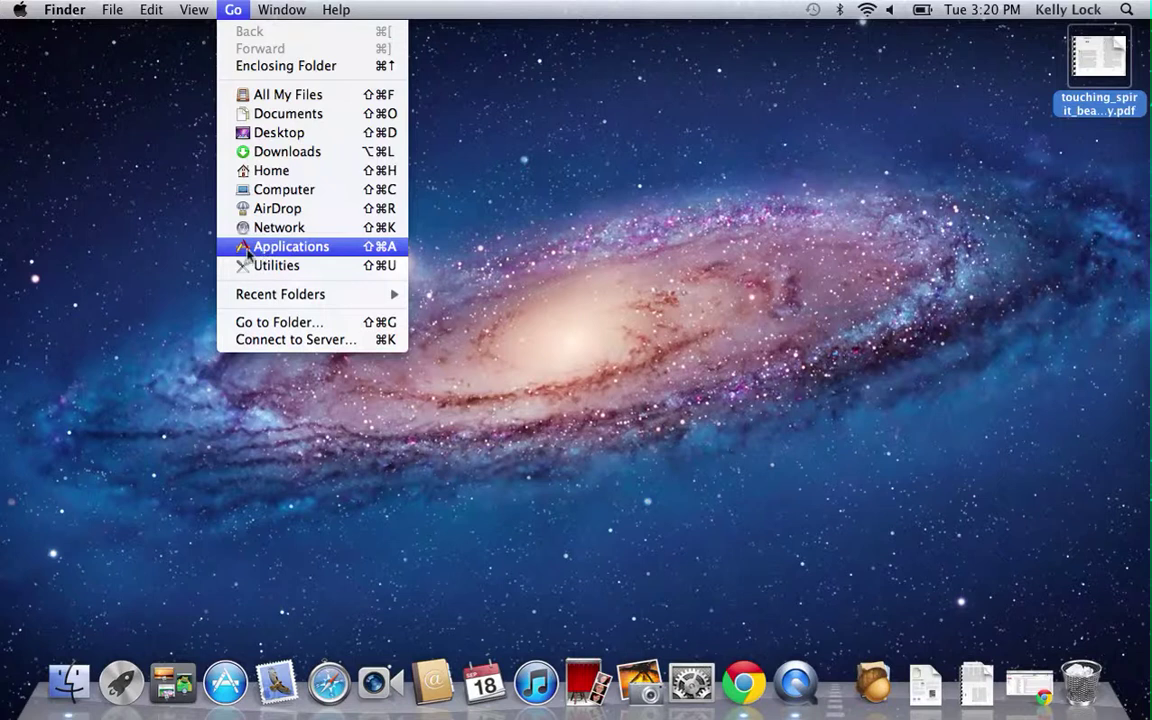
left_click(325, 249)
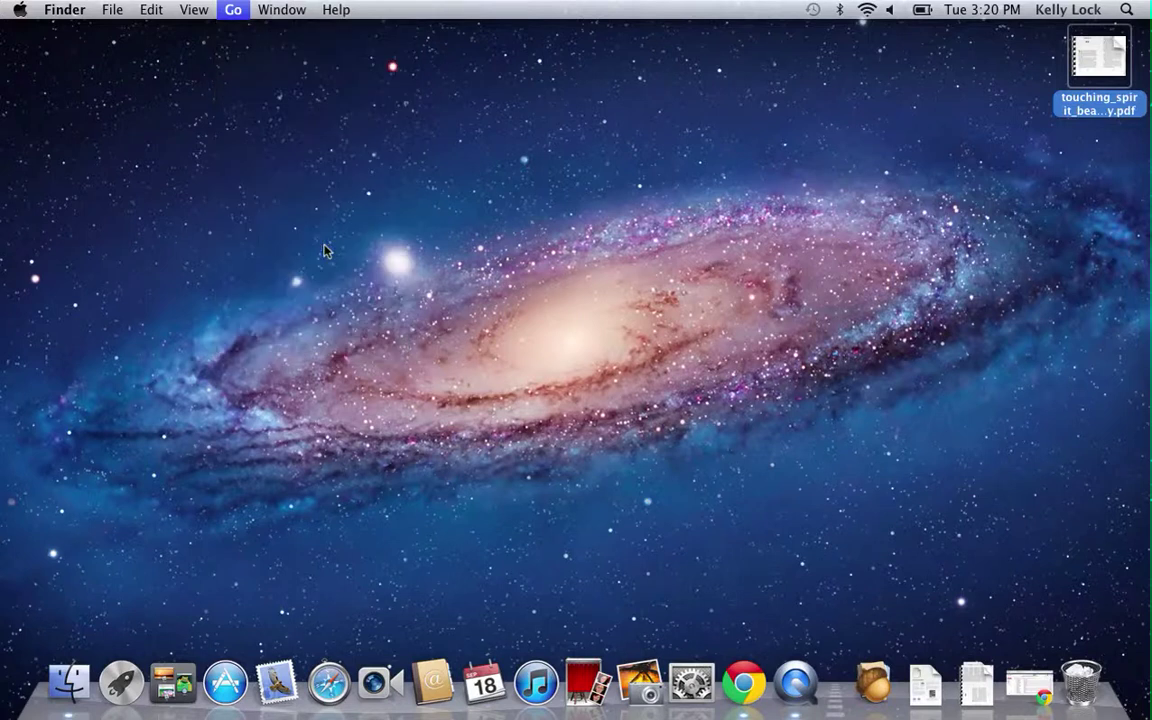
scroll(565, 240, "up", 10)
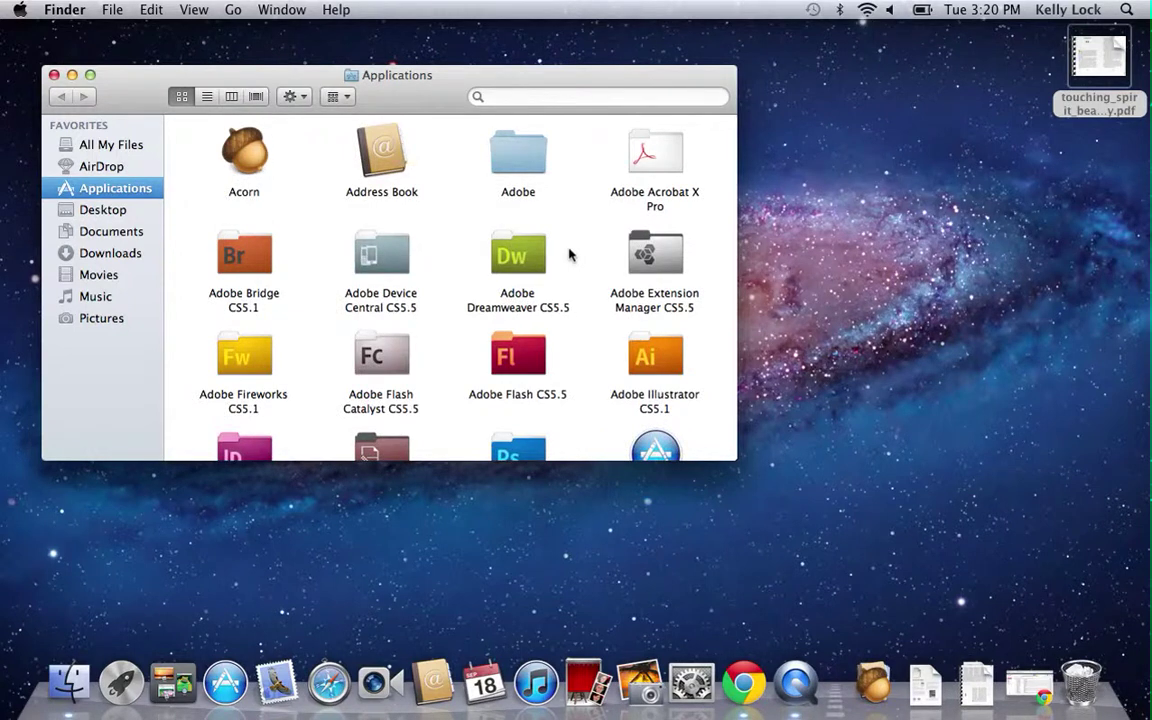
scroll(479, 250, "down", 10)
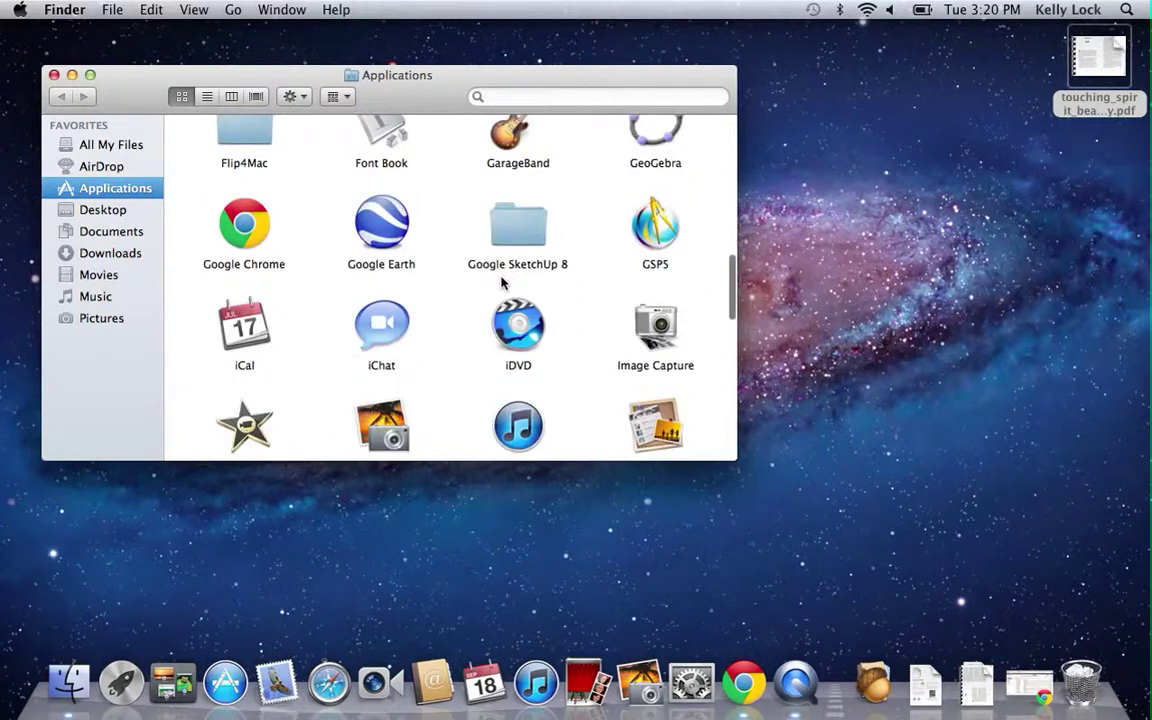
scroll(501, 283, "down", 5)
scroll(501, 283, "up", 15)
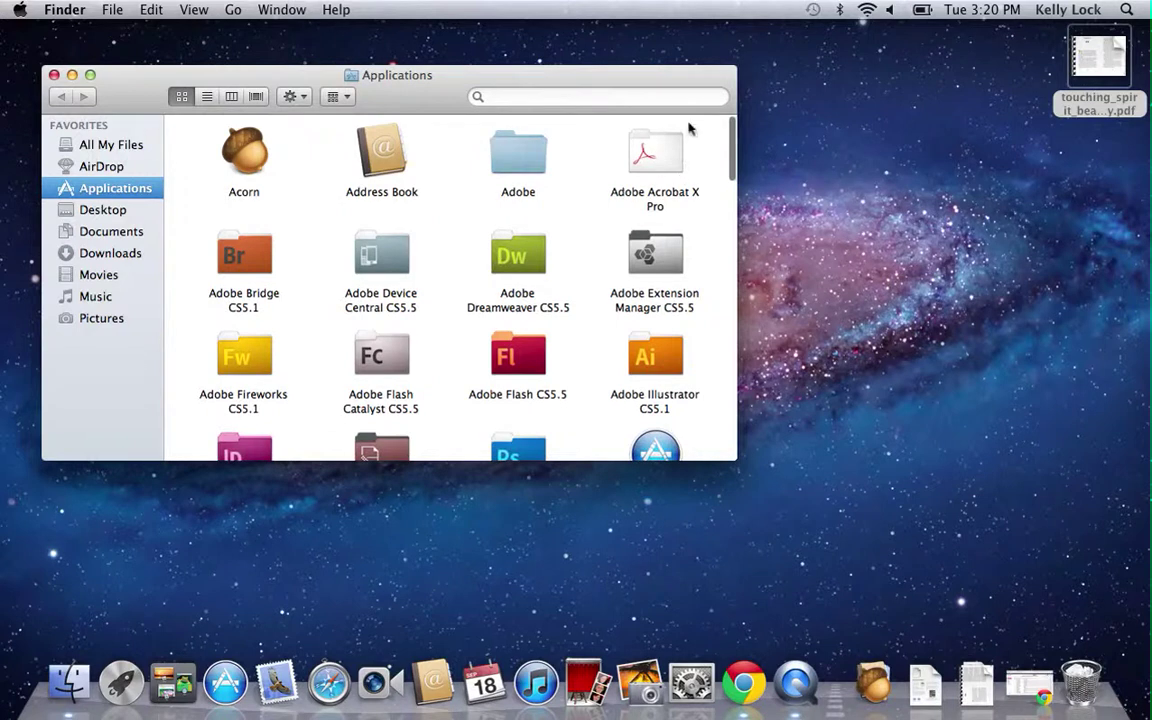
scroll(703, 195, "up", 1)
Drag the Adobe Acrobat X Pro folder into the Dock and open its stack
left_click(653, 160)
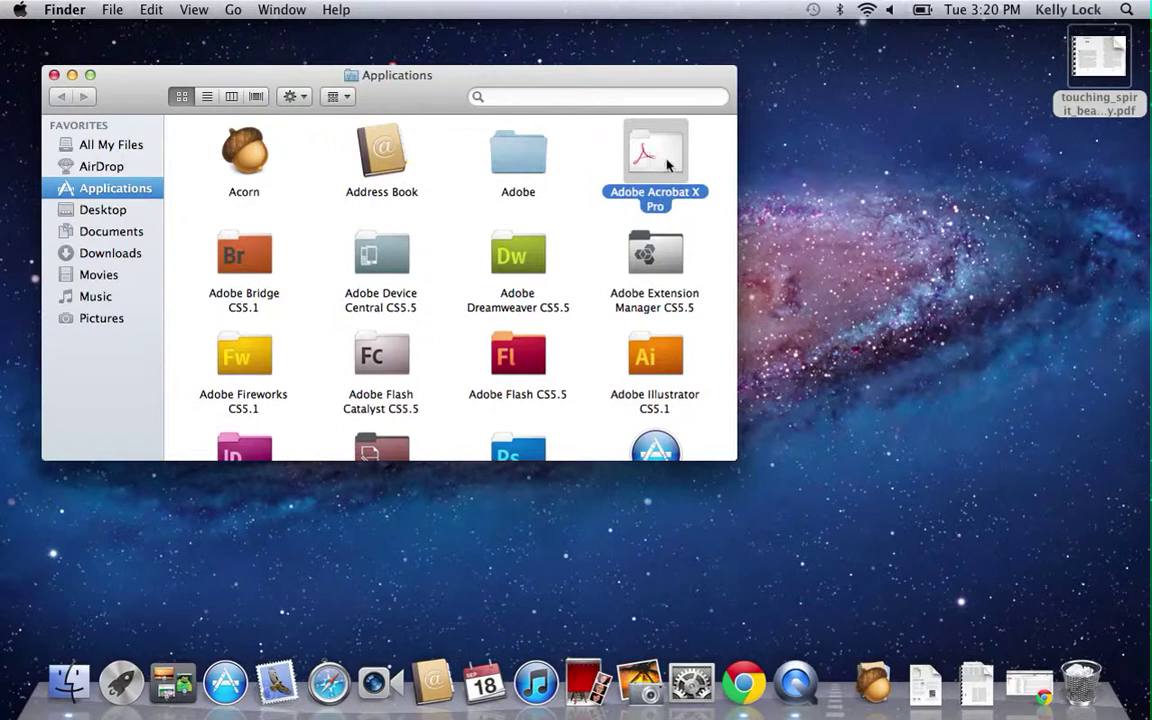
left_click_drag(650, 160, 690, 420)
left_click_drag(650, 150, 798, 688)
left_click_drag(695, 187, 882, 705)
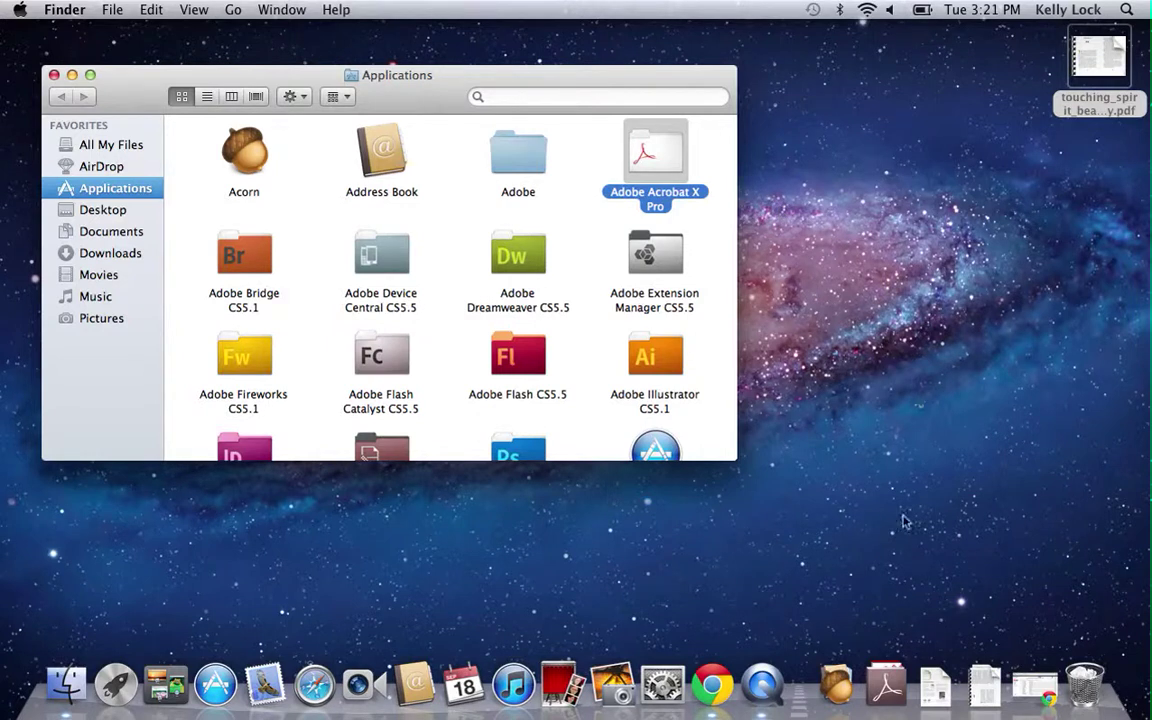
left_click(897, 694)
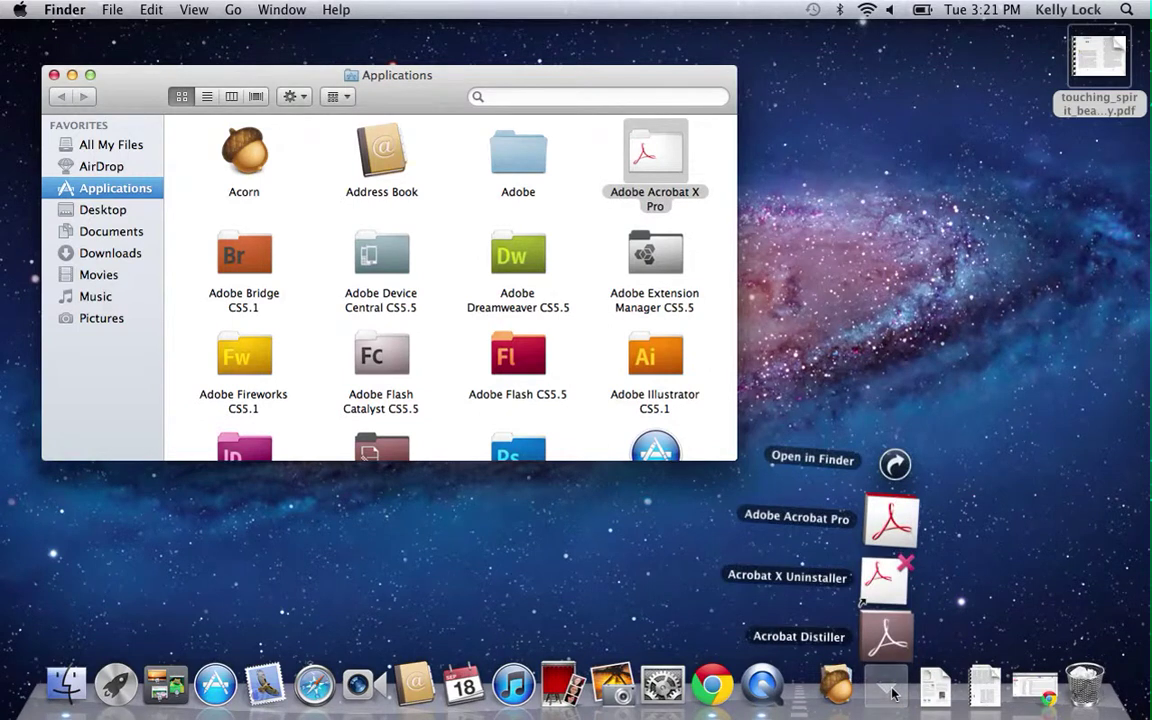
Launch Adobe Acrobat Pro from the Acrobat stack in the Dock
left_click(893, 527)
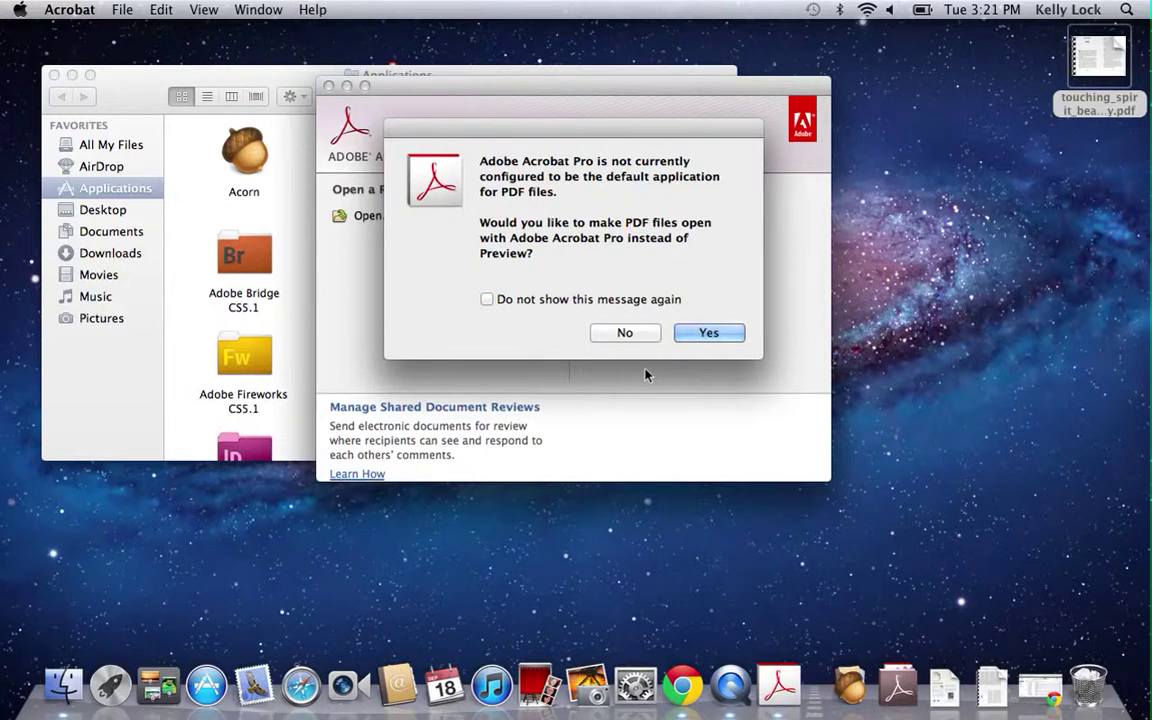
Make Acrobat Pro the default PDF application, ticking 'Do not show this message again'
left_click(900, 686)
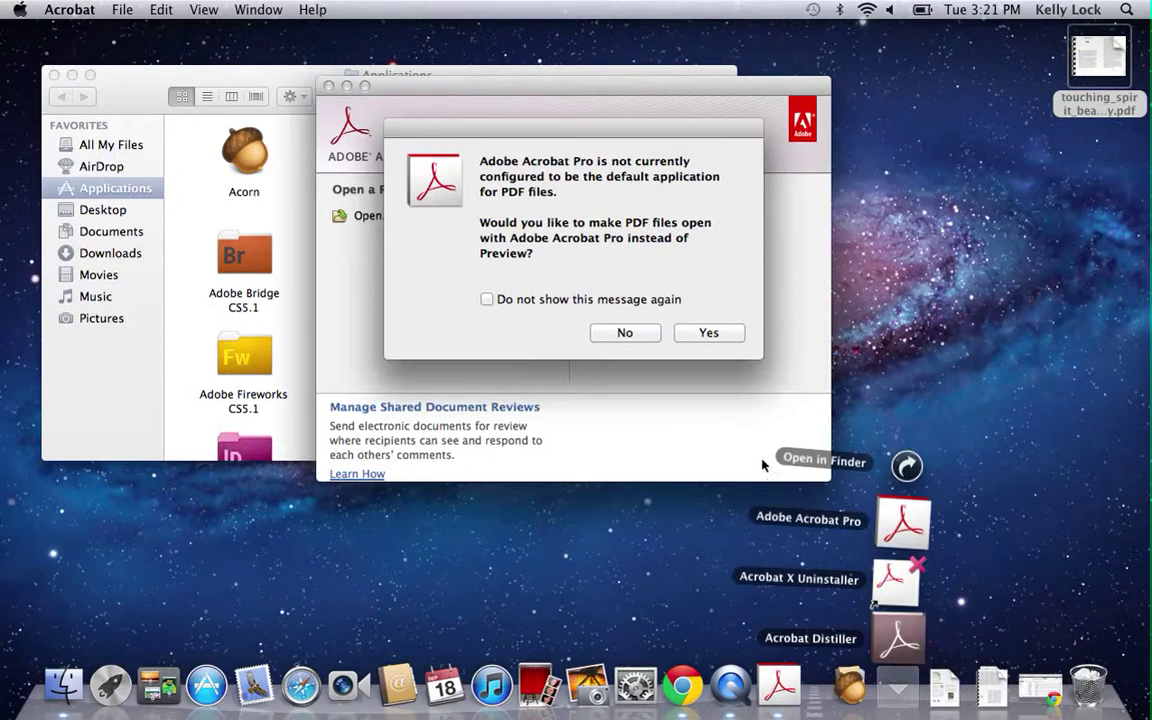
left_click(845, 355)
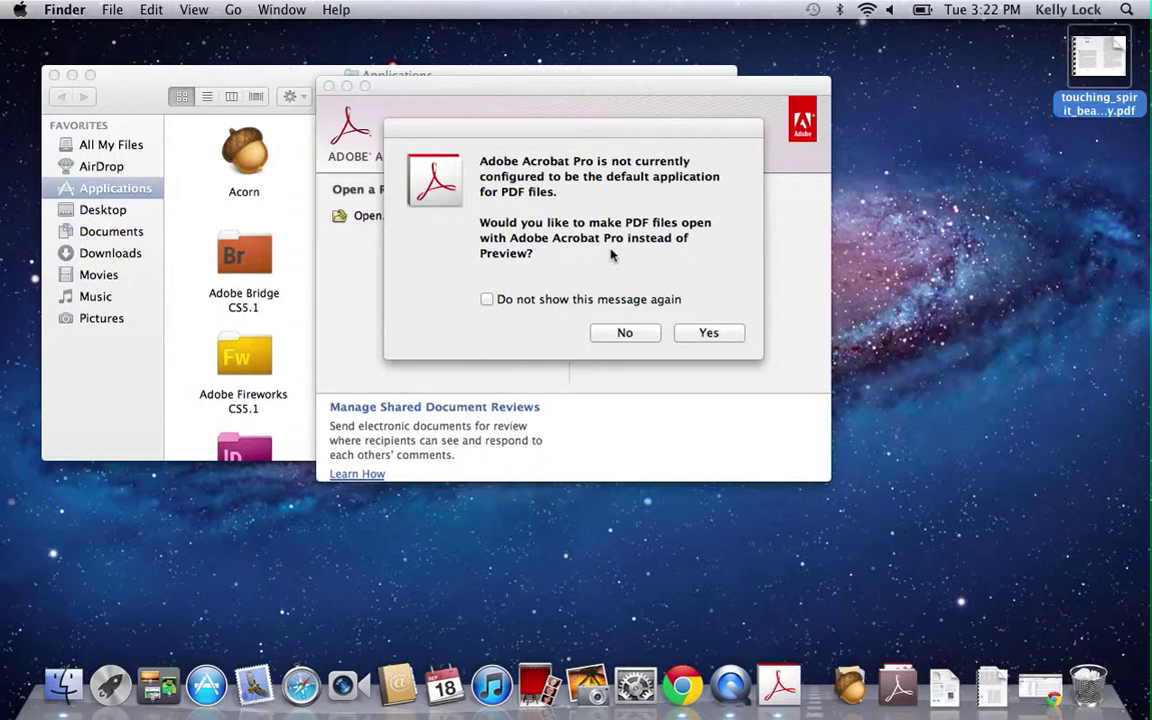
left_click(488, 300)
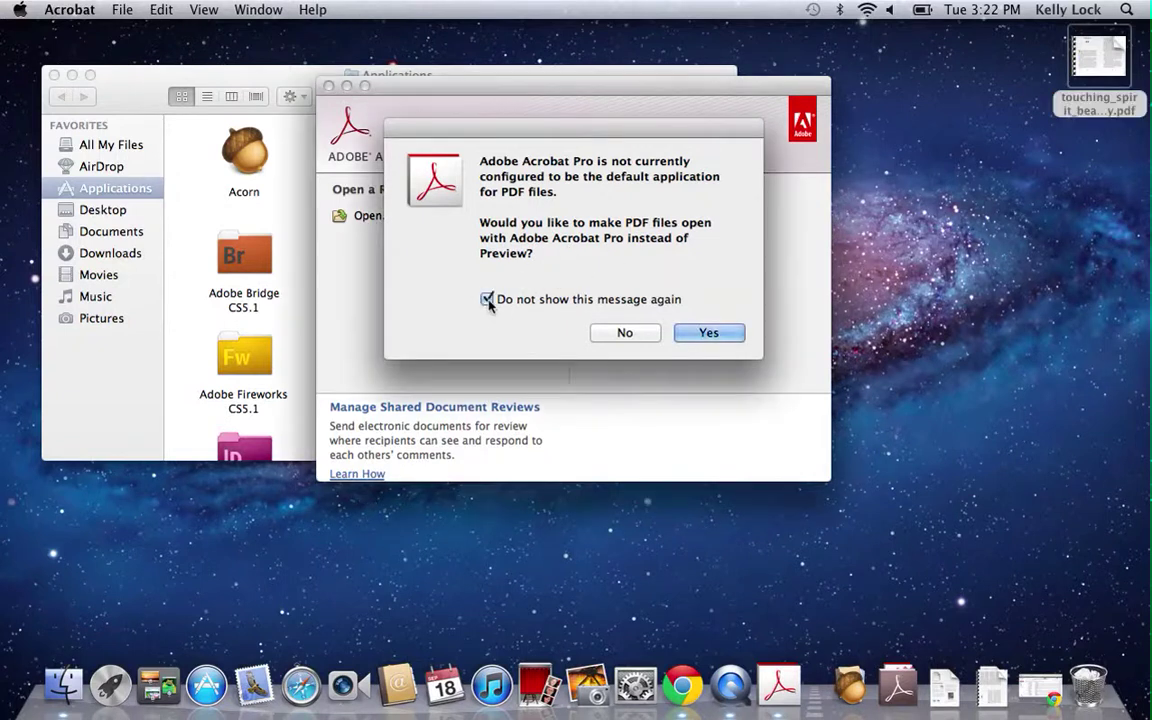
left_click(707, 333)
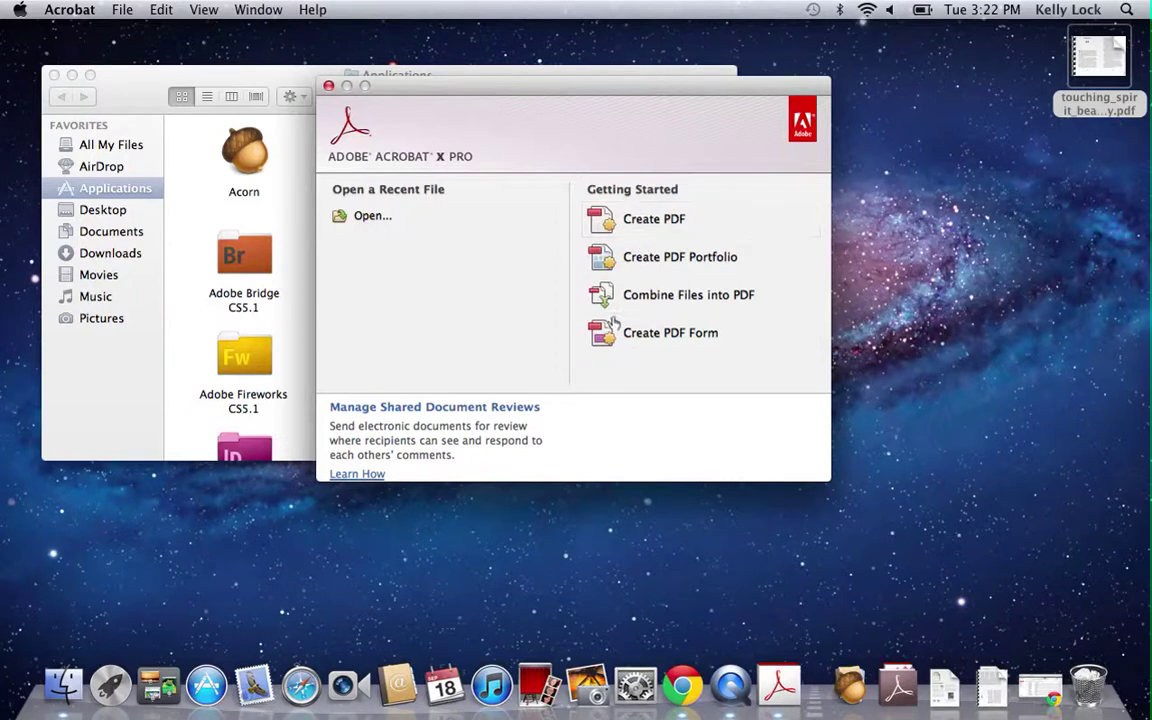
Hide Acrobat, close Applications, accept the Creative Suite 5.5 license, and close the welcome window
key("super+q")
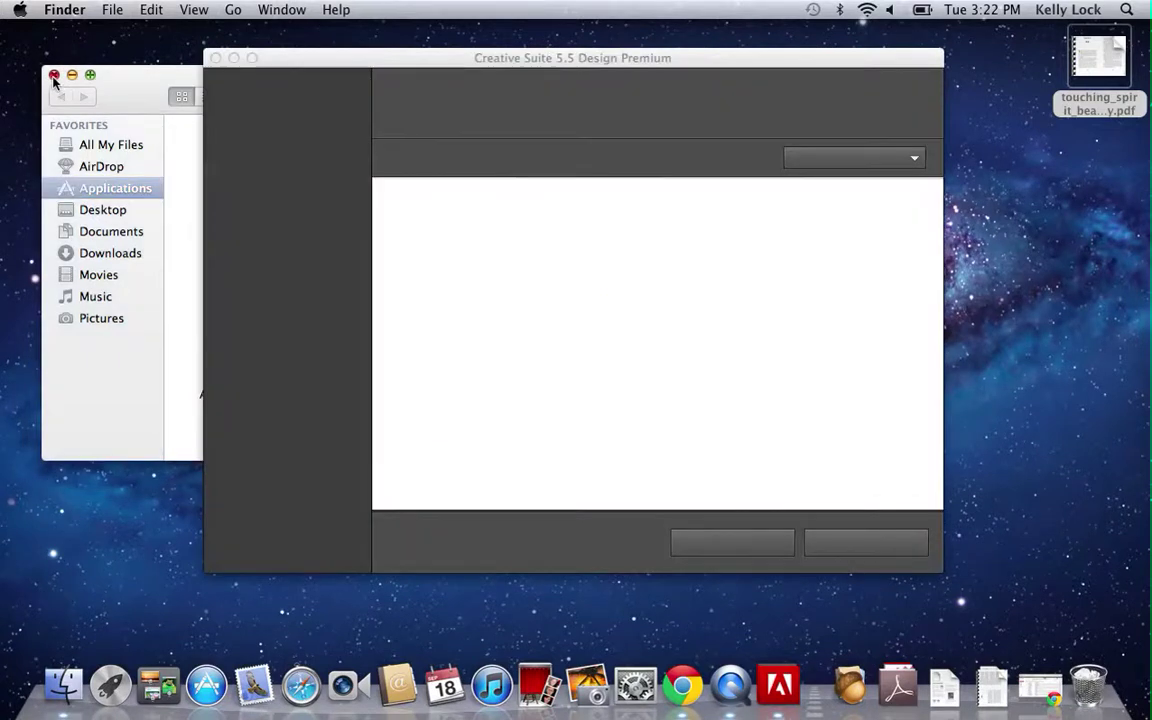
left_click(54, 76)
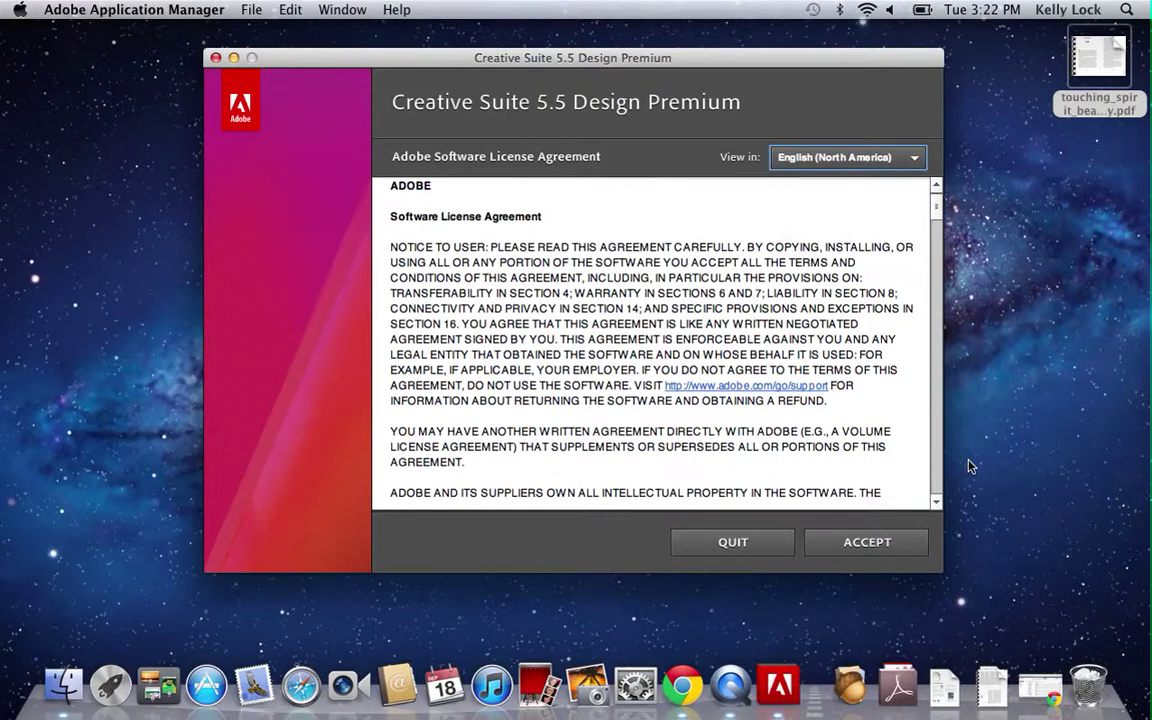
left_click(866, 544)
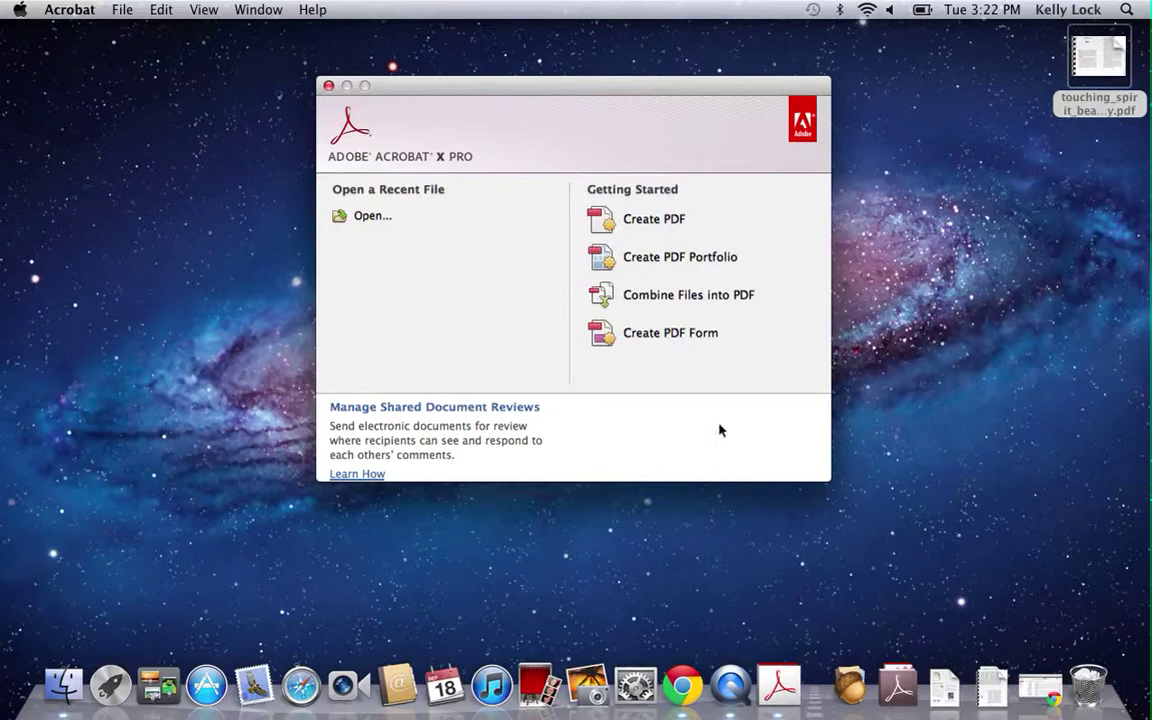
left_click(328, 85)
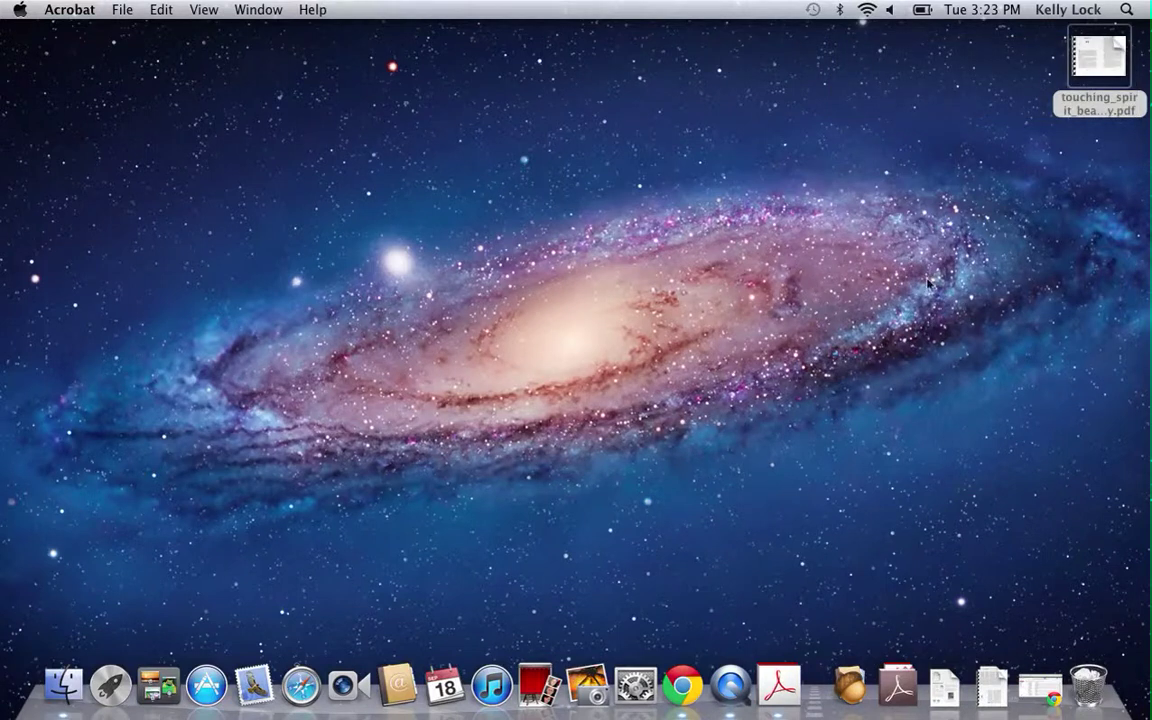
Open touching_spirit_bear copy.pdf and reposition the Acrobat document window
left_click(1100, 63)
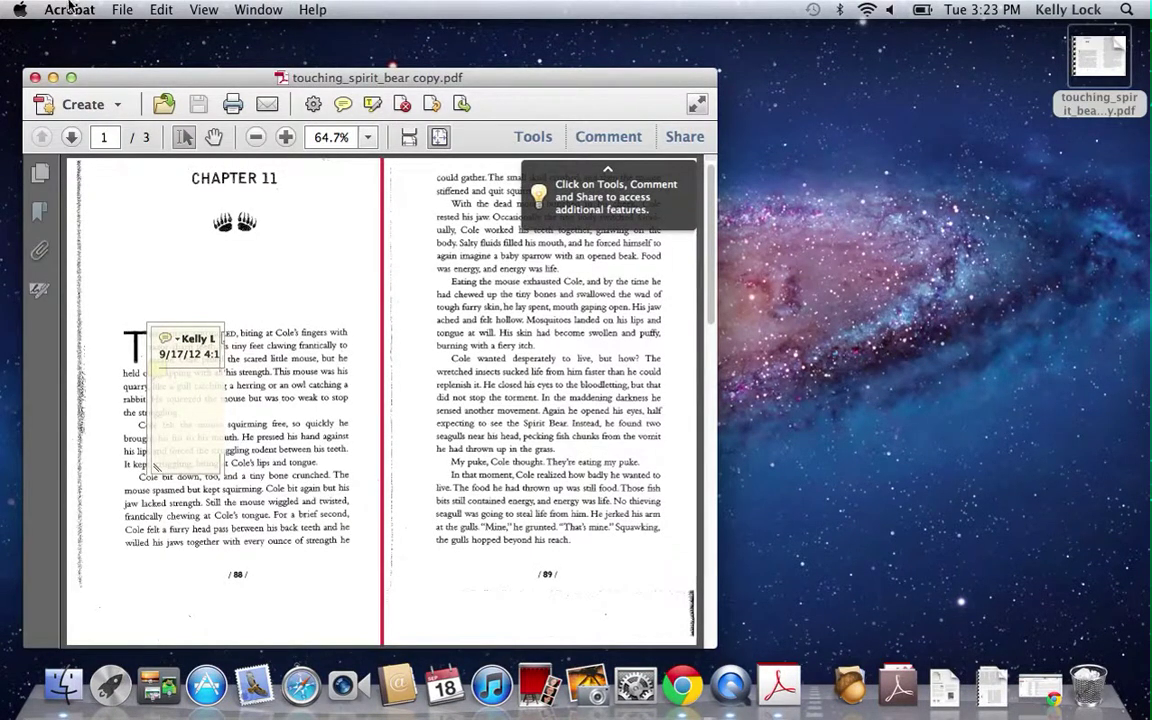
left_click_drag(535, 85, 630, 37)
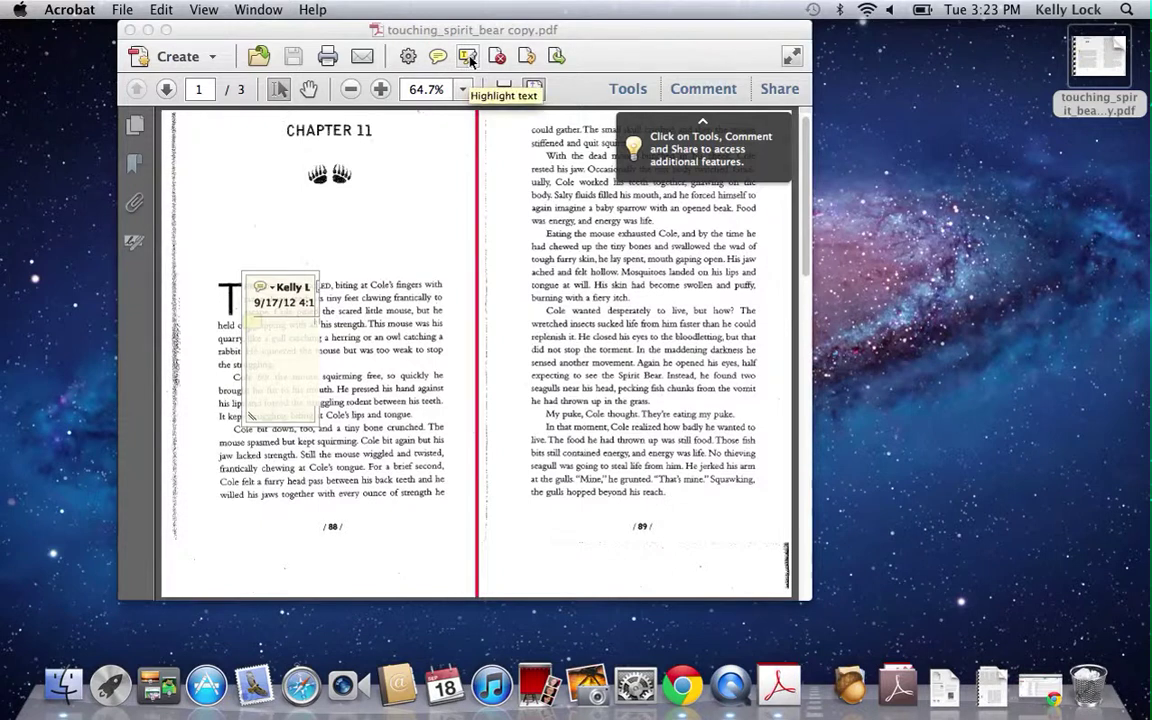
left_click(255, 286)
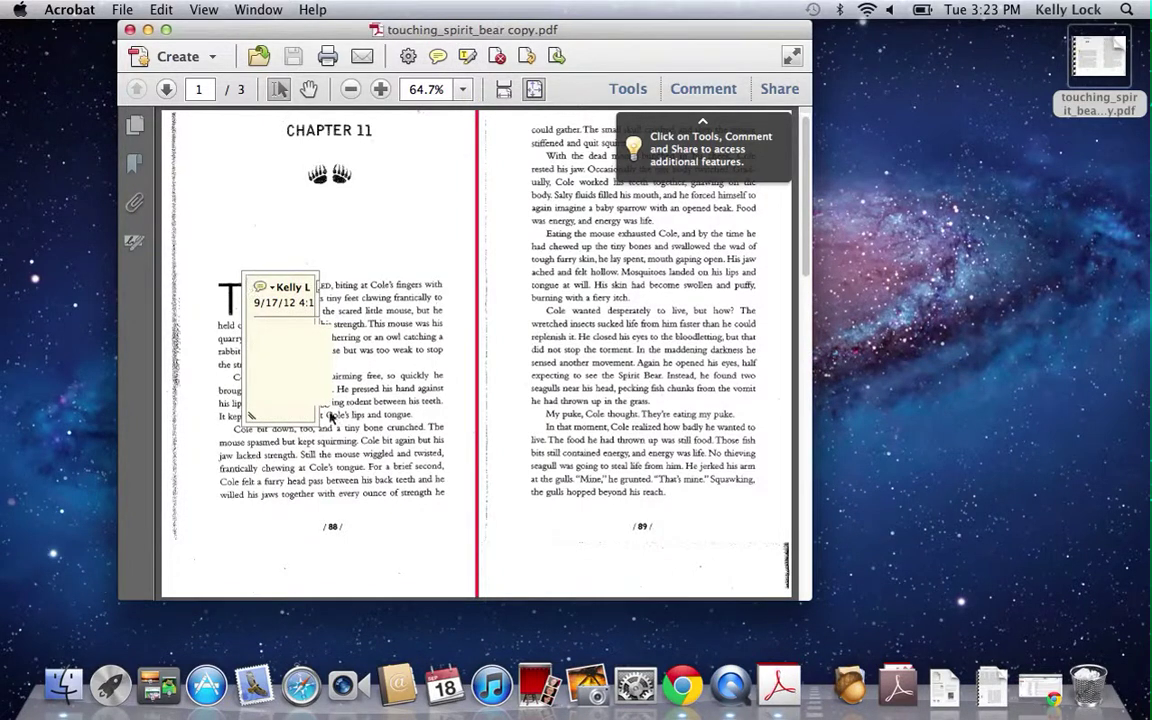
Delete the sticky-note comment from Chapter 11's opening paragraph and zoom in
key("Delete")
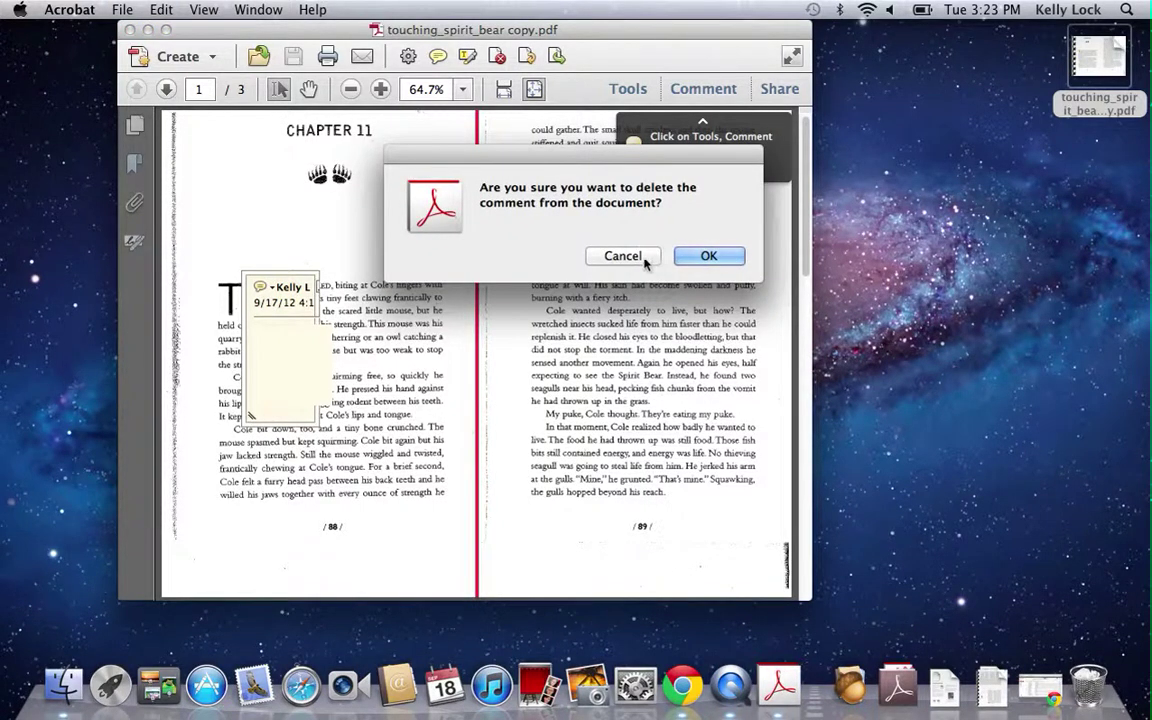
left_click(700, 256)
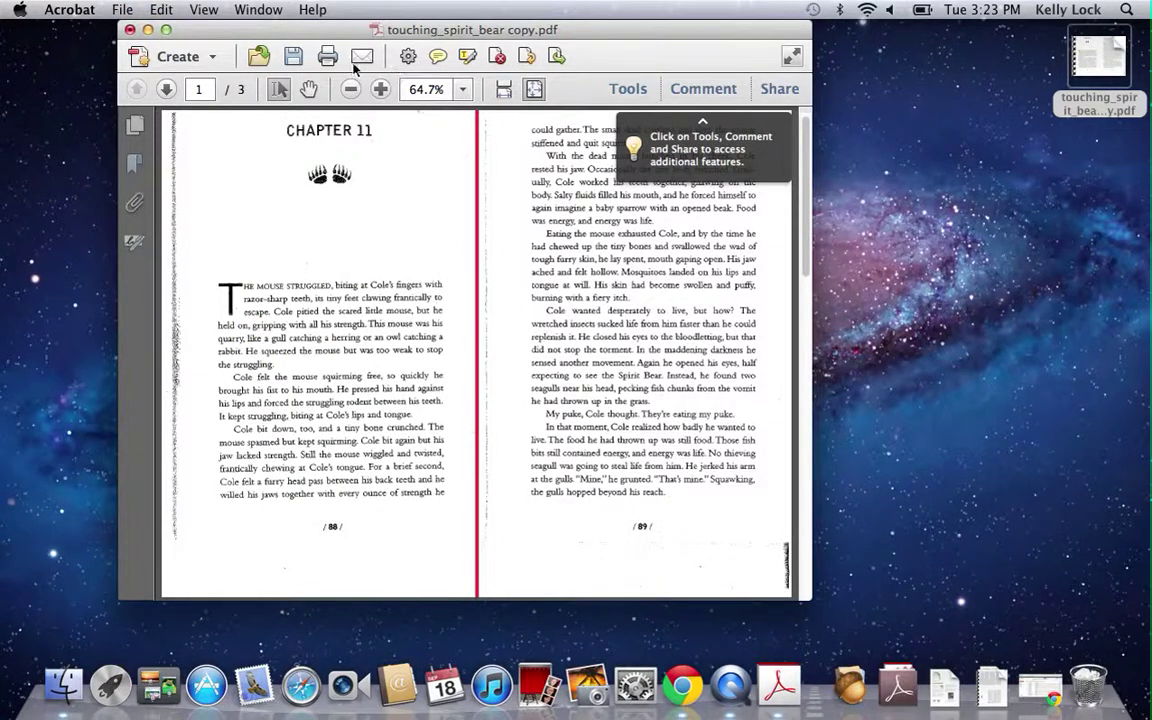
key("super+shift+plus")
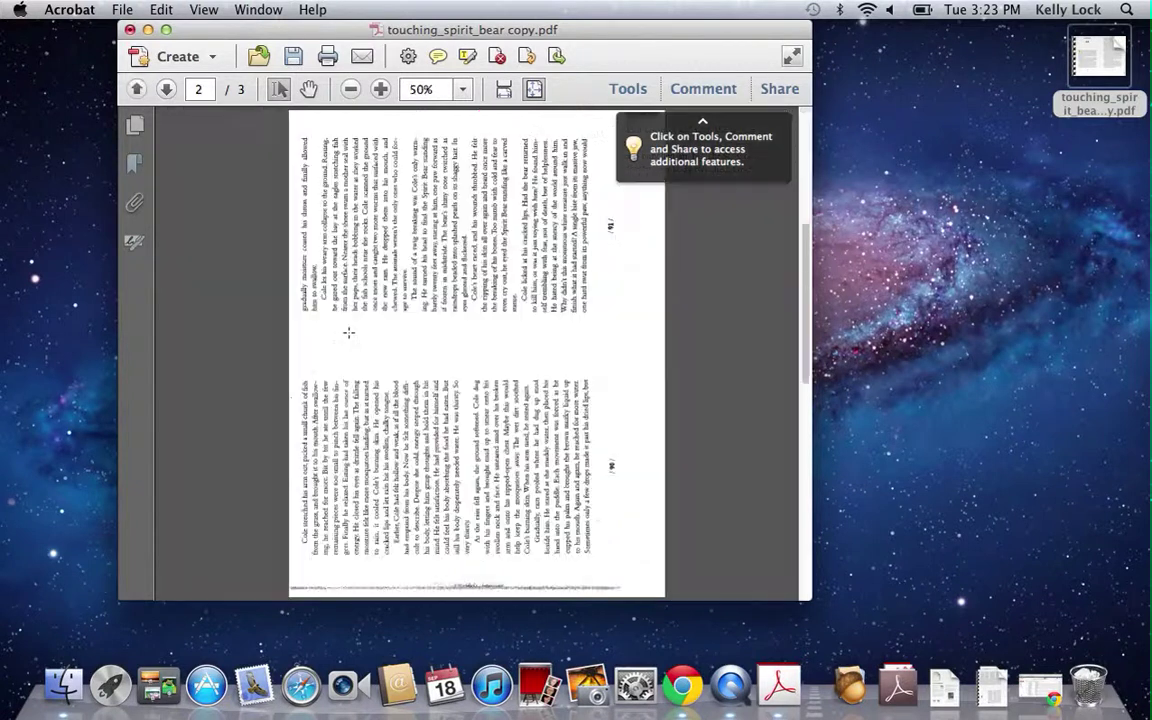
key("super+shift+plus")
key("super+shift+plus")
key("super+shift+plus")
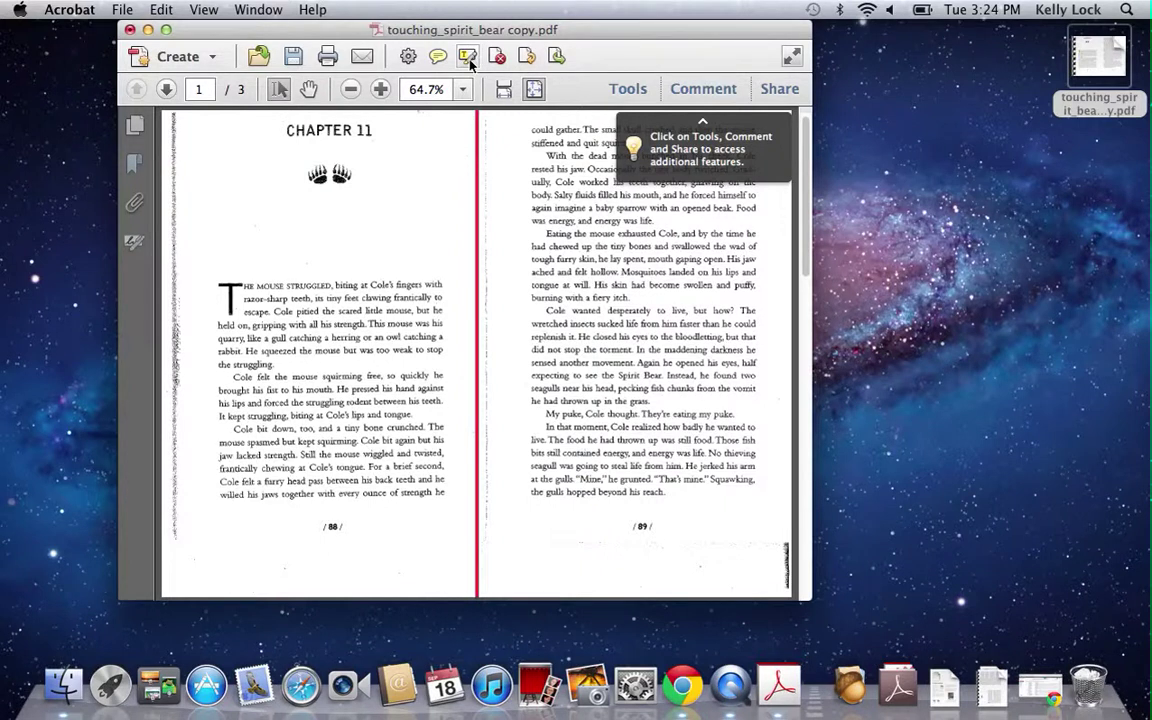
left_click(469, 60)
Accept character analysis in the Scanned Page Alert, with Do Not Show Again ticked
left_click(316, 286)
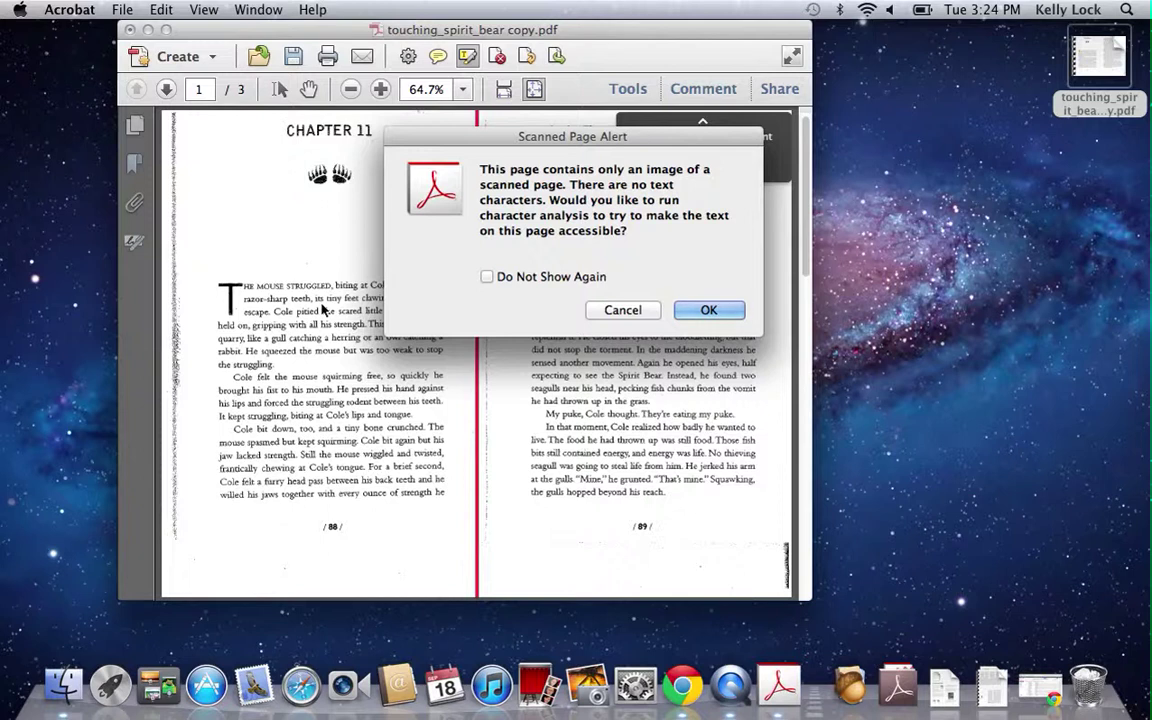
left_click(485, 279)
left_click(709, 310)
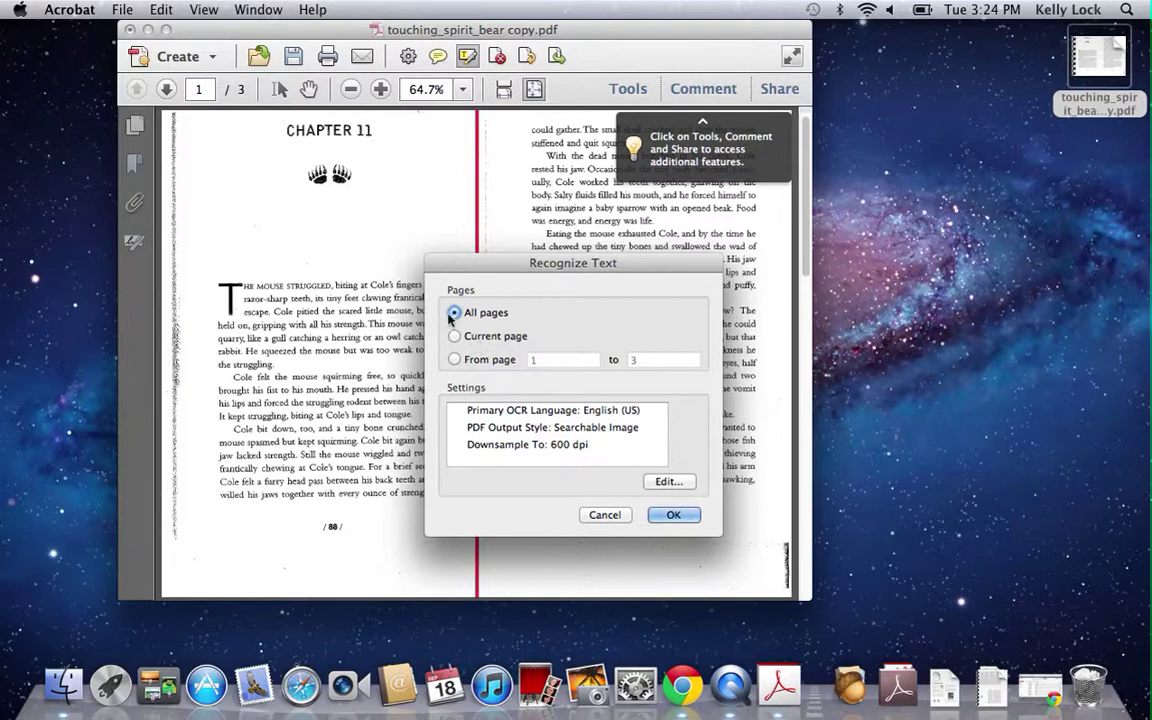
Run Recognize Text on all pages, then highlight 'THE MOUSE STRUGGLED, biting at Cole's'
left_click(663, 513)
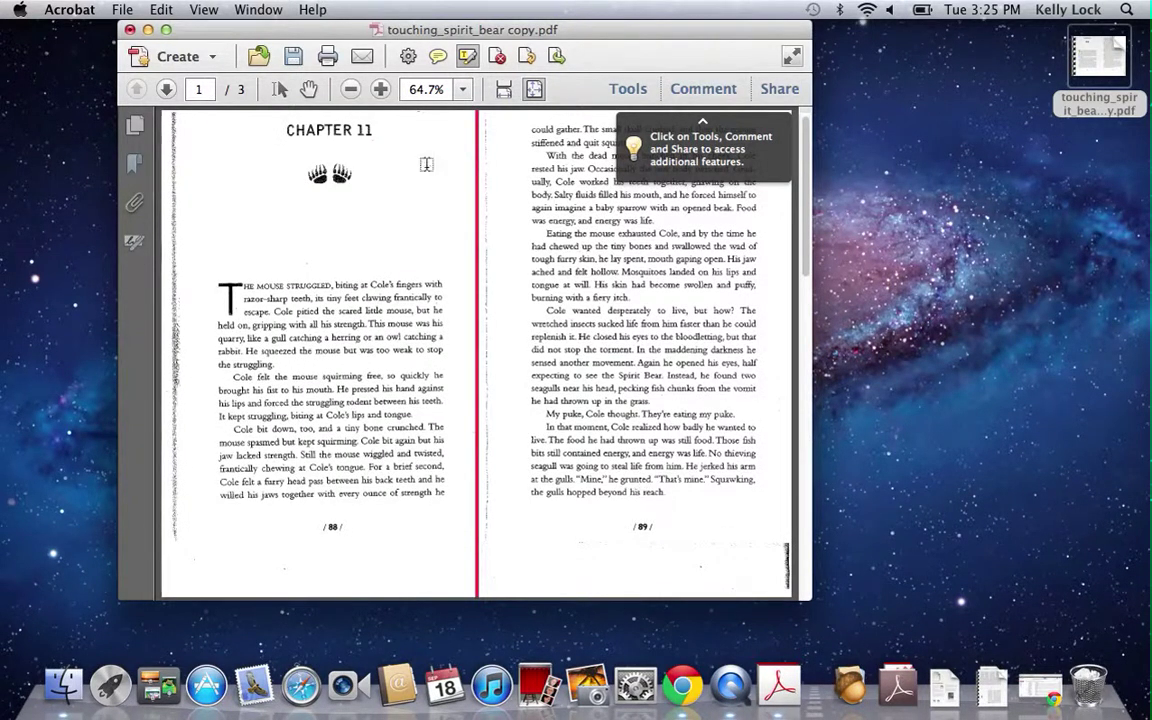
left_click(467, 56)
left_click_drag(219, 284, 381, 290)
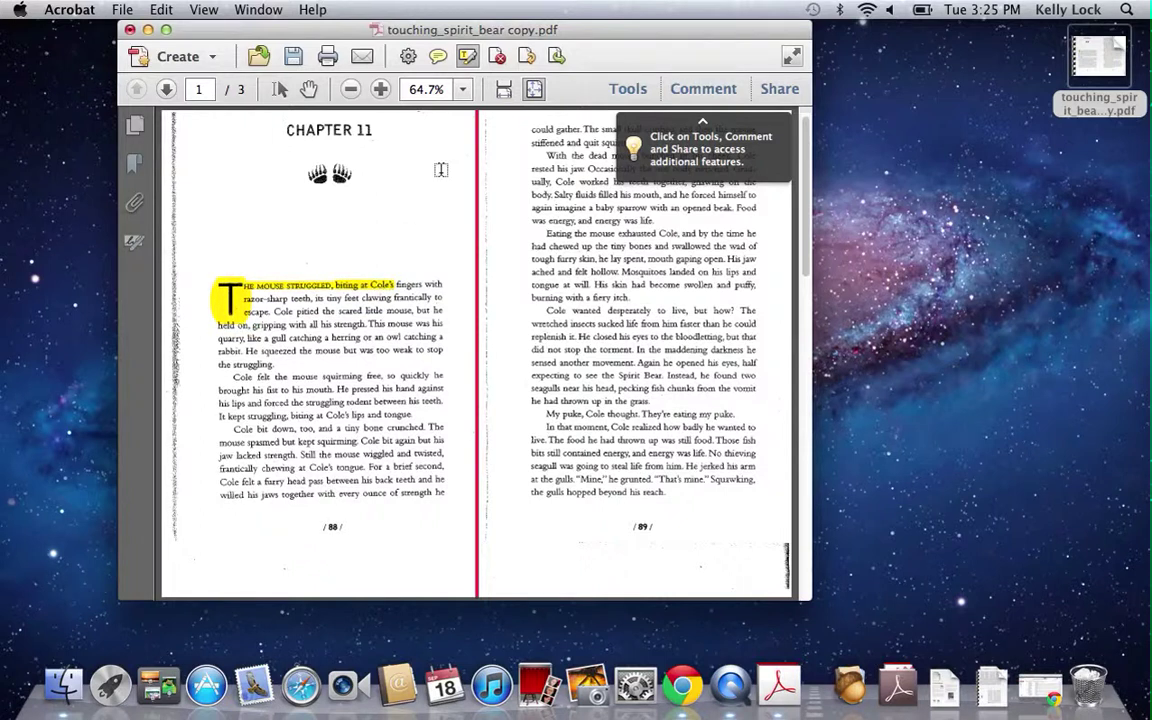
Place an empty sticky note inside the first paragraph using the Sticky Note tool
left_click(437, 56)
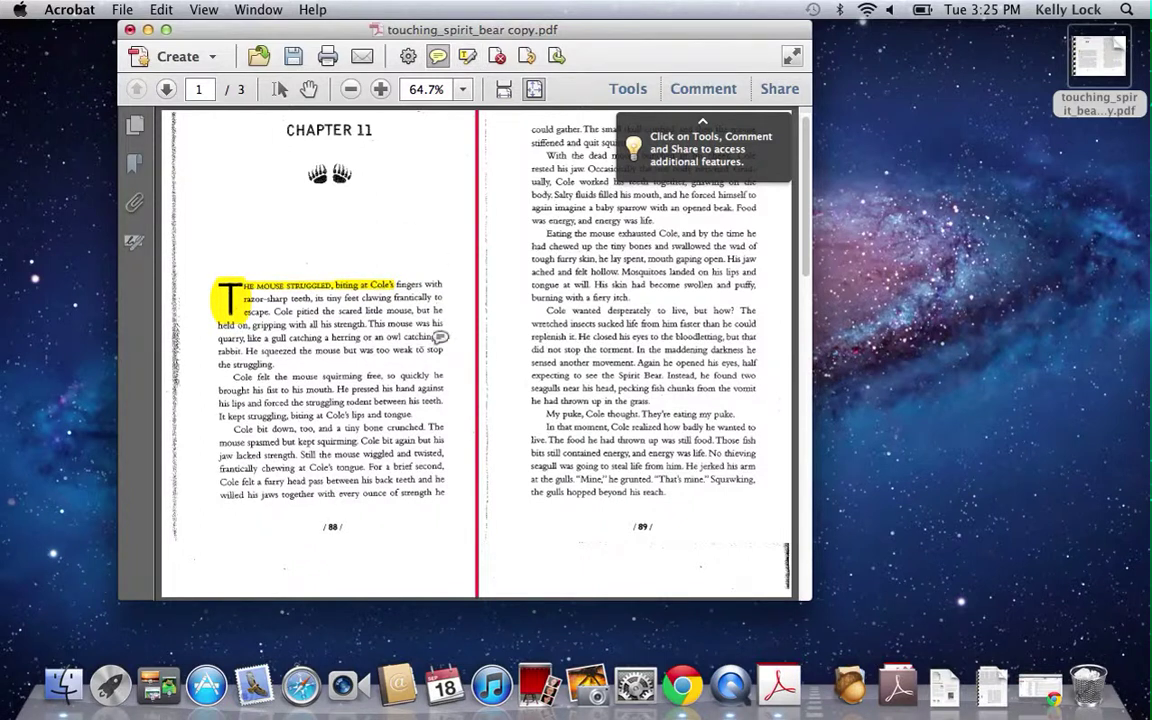
left_click(407, 323)
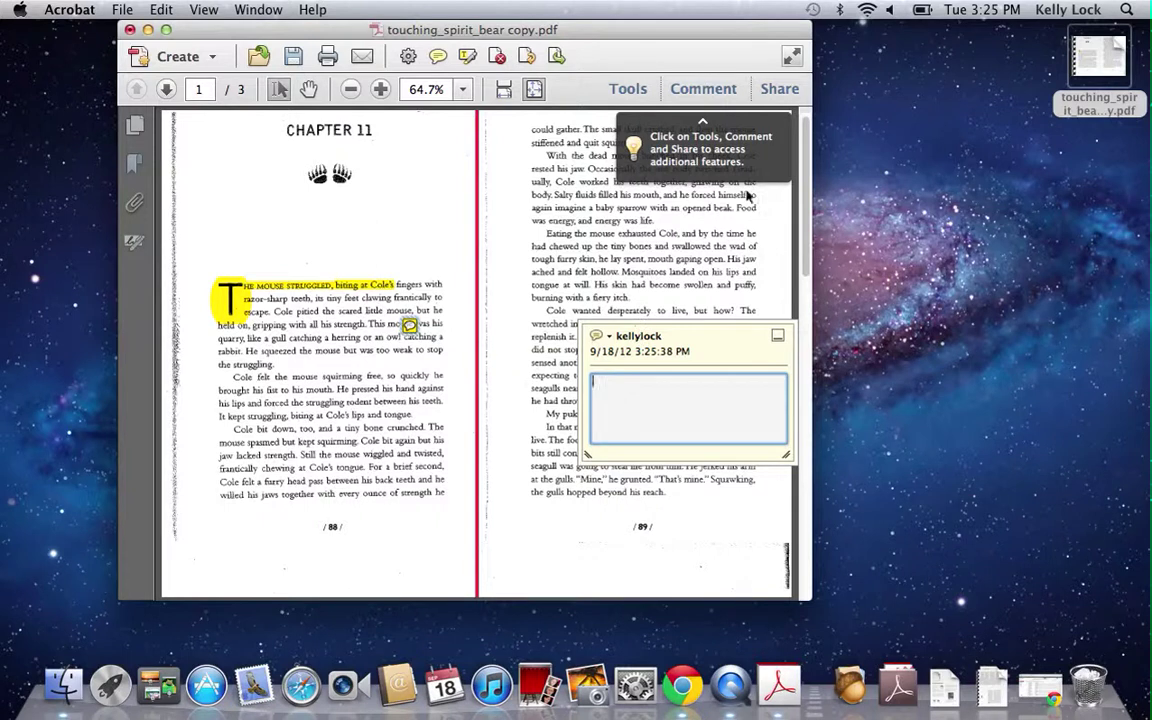
Delete the new sticky note from its context menu, then delete the yellow highlight
right_click(780, 344)
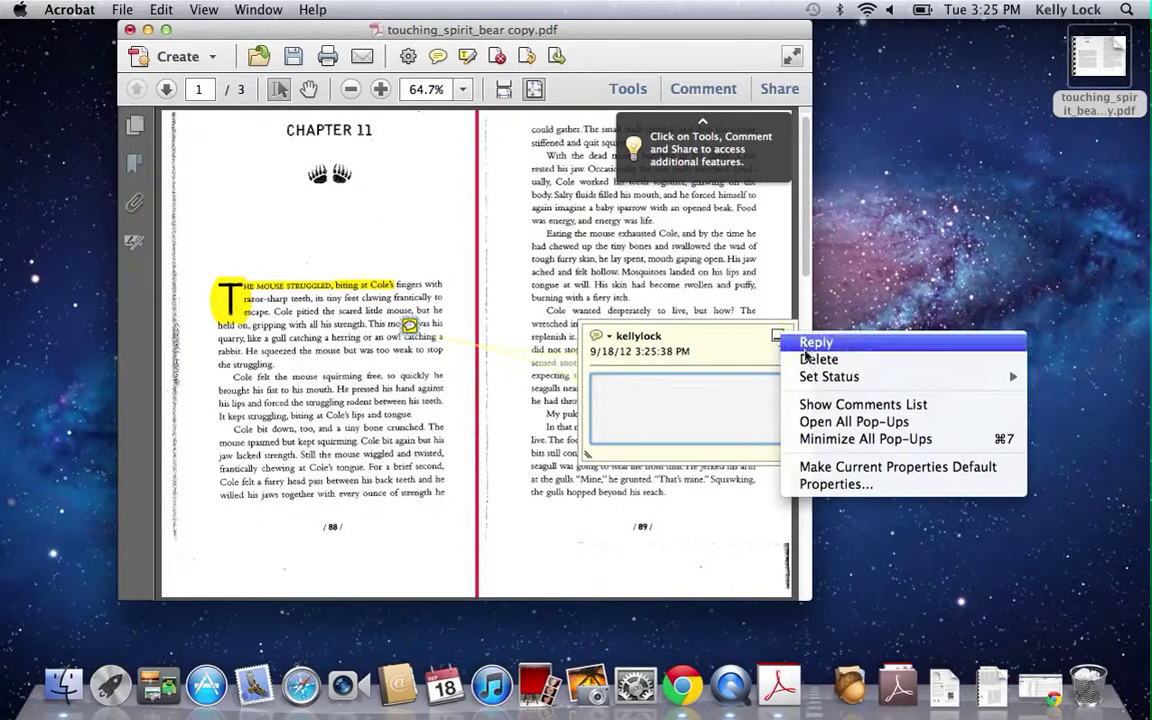
left_click(818, 359)
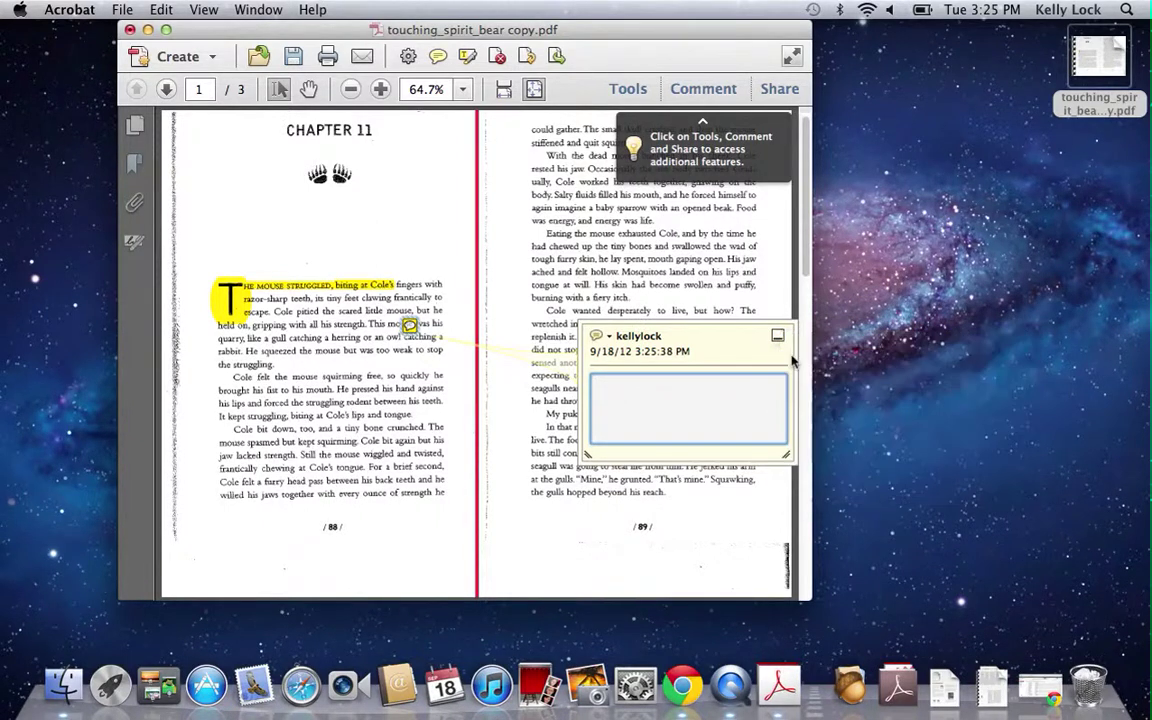
left_click(362, 285)
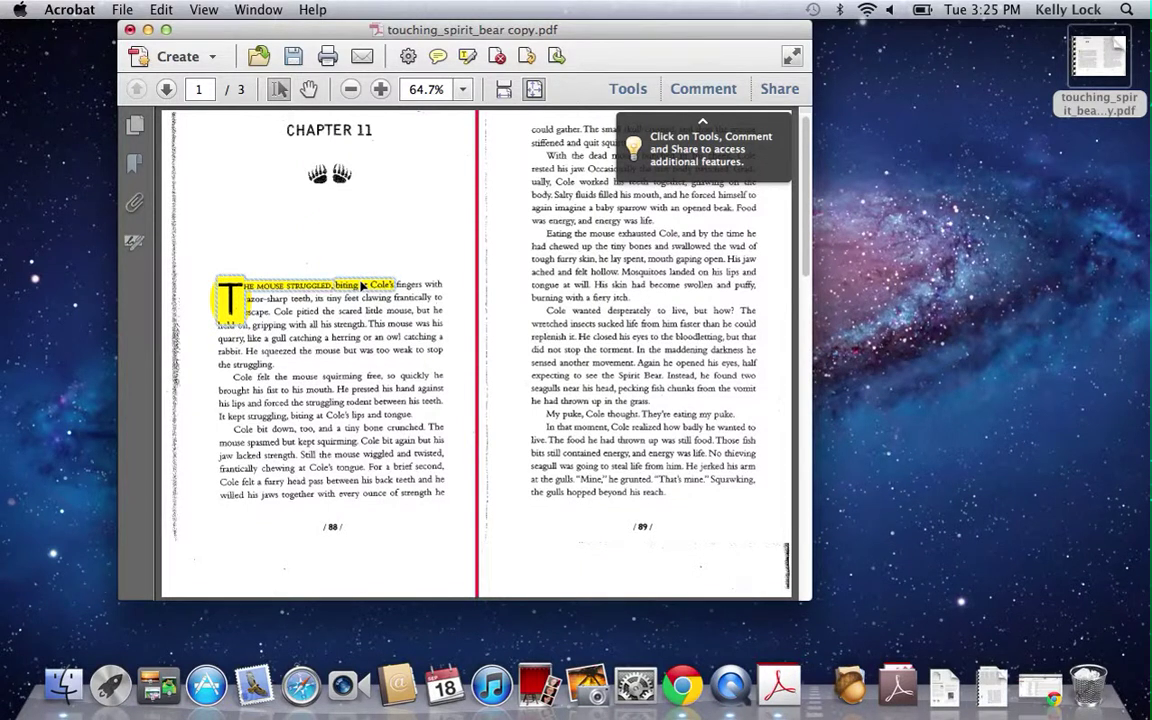
key("Delete")
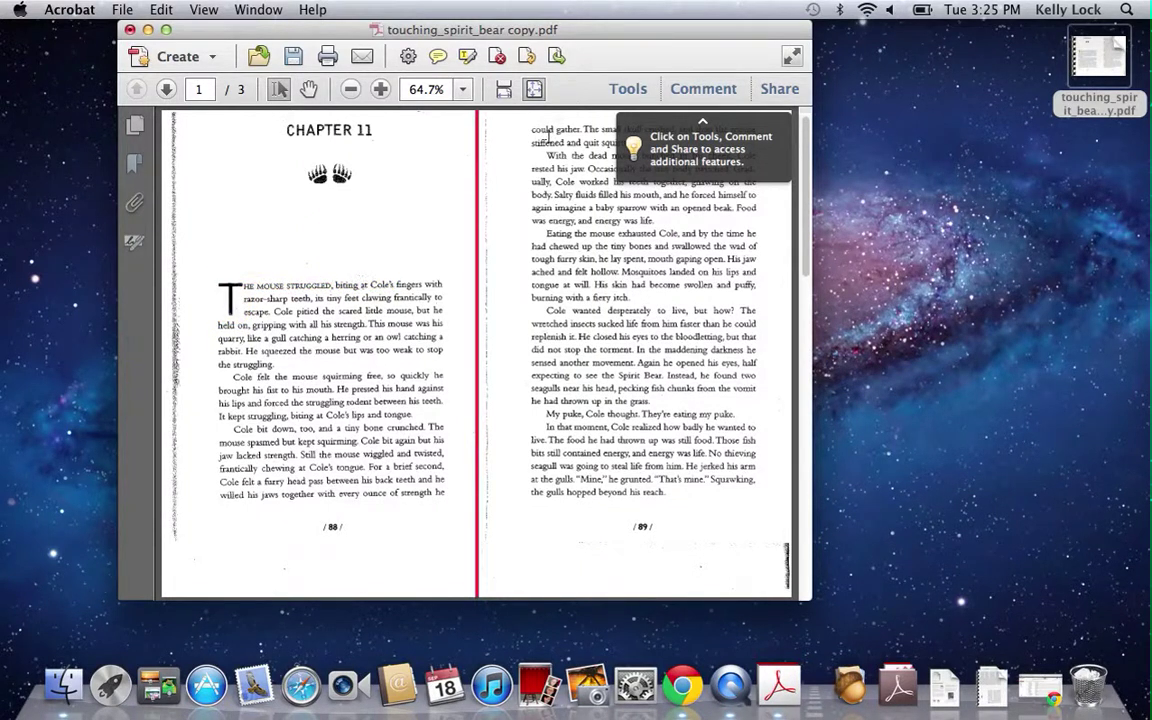
left_click(205, 11)
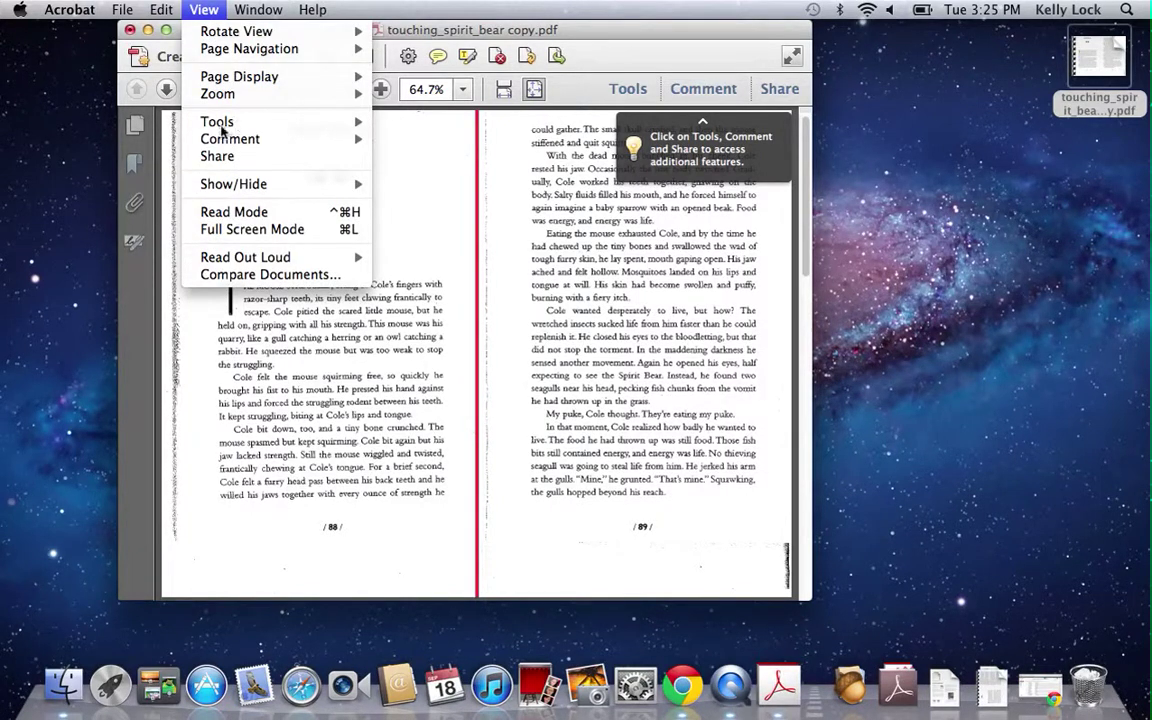
key("Escape")
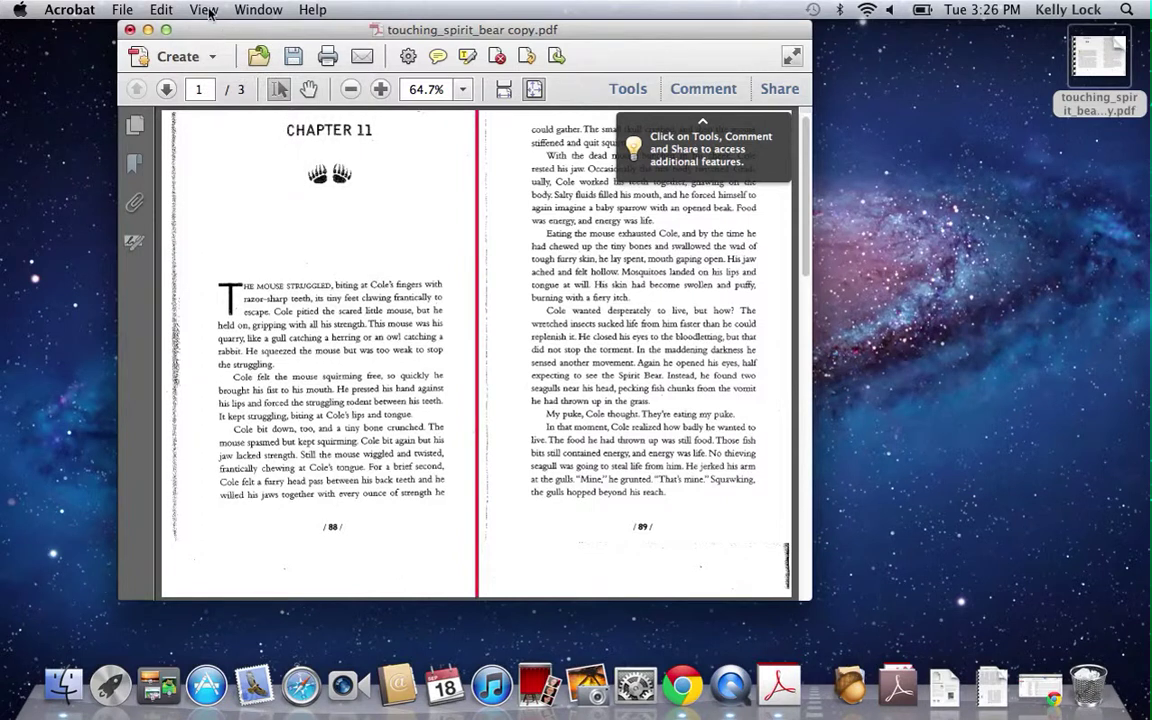
left_click(208, 12)
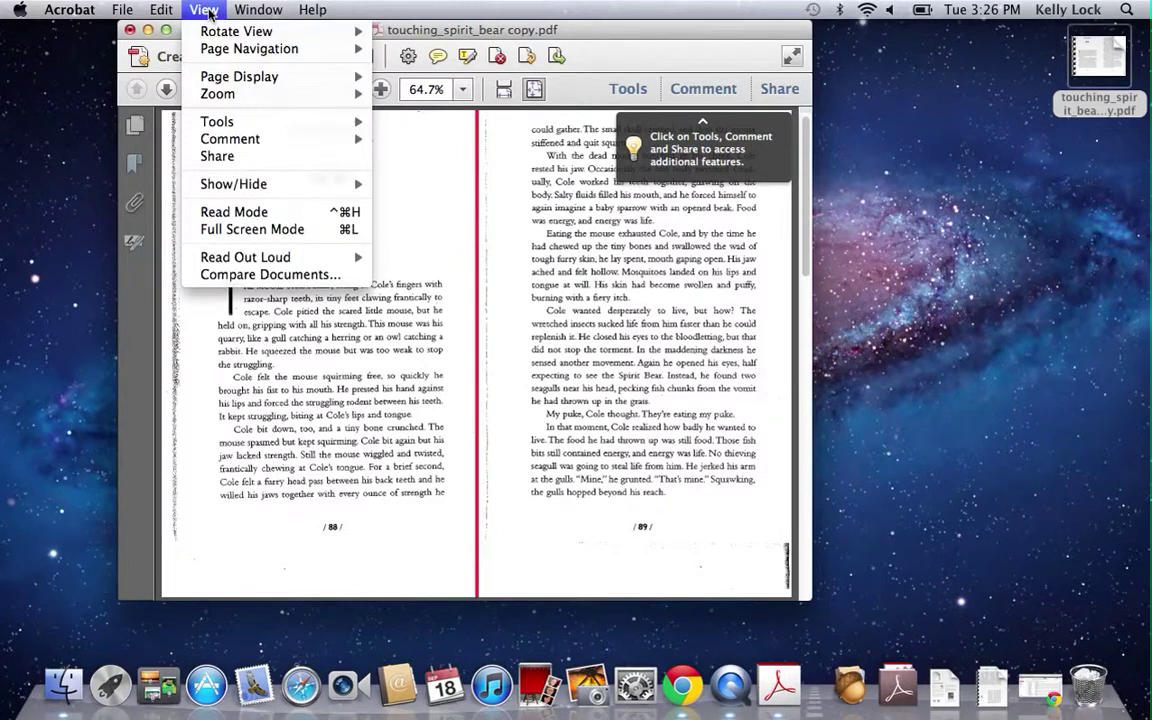
mouse_move(233, 127)
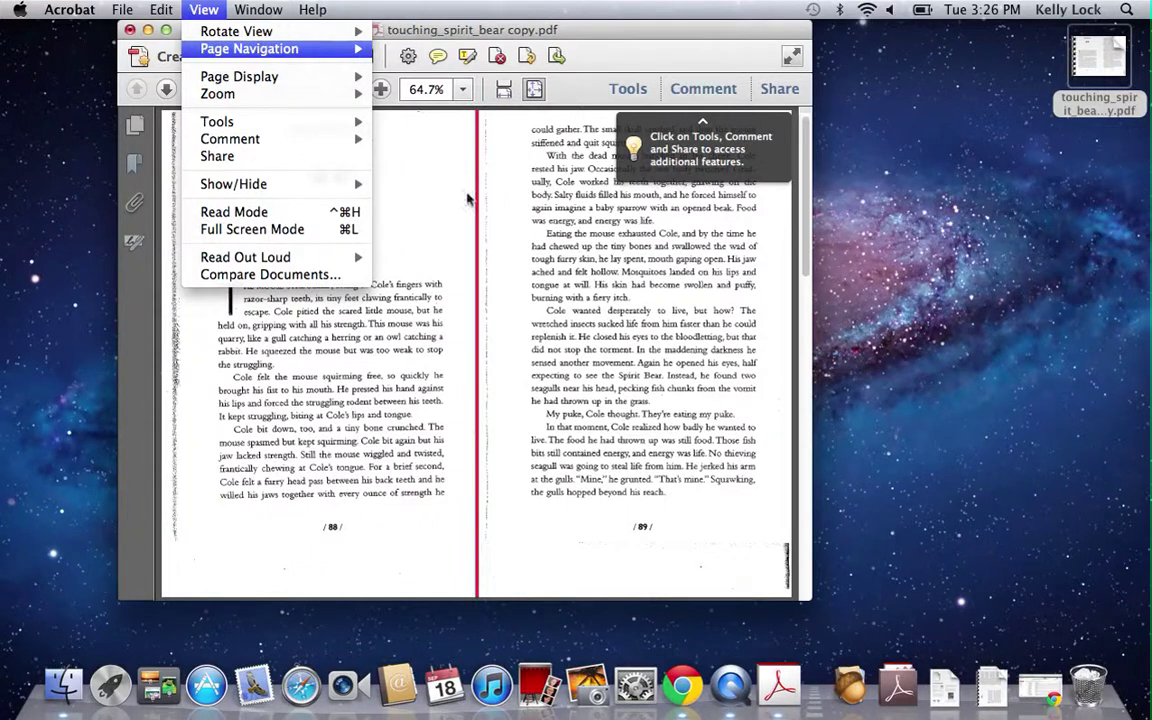
mouse_move(340, 49)
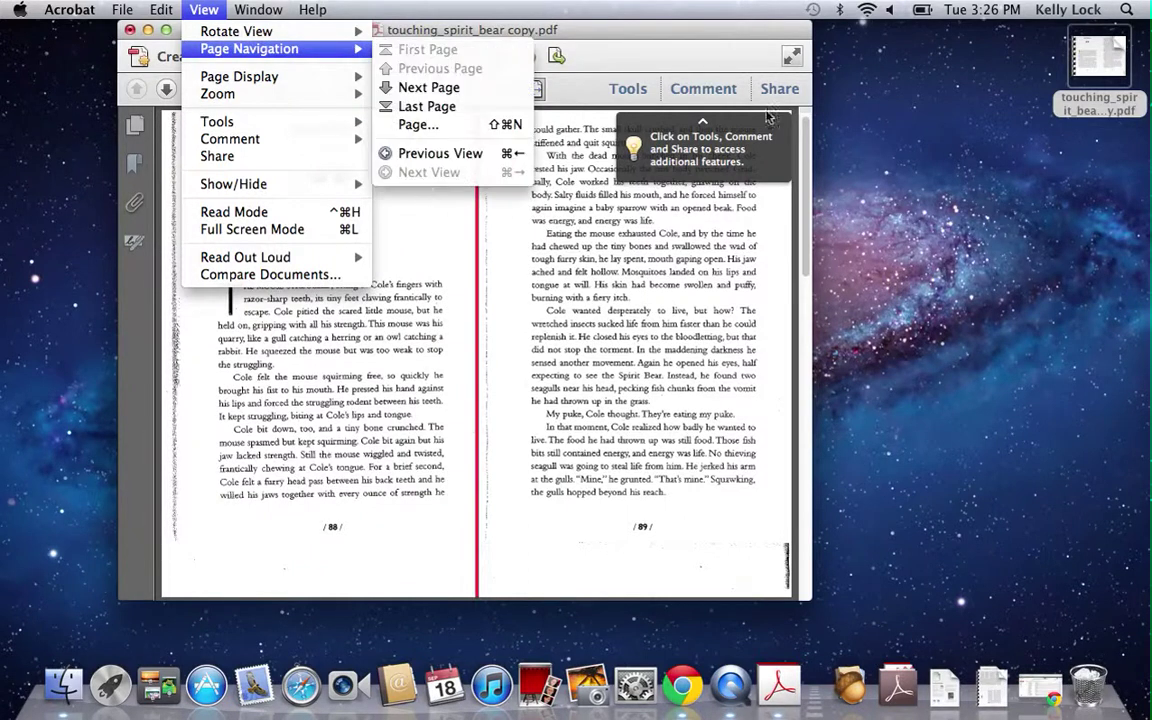
left_click(627, 88)
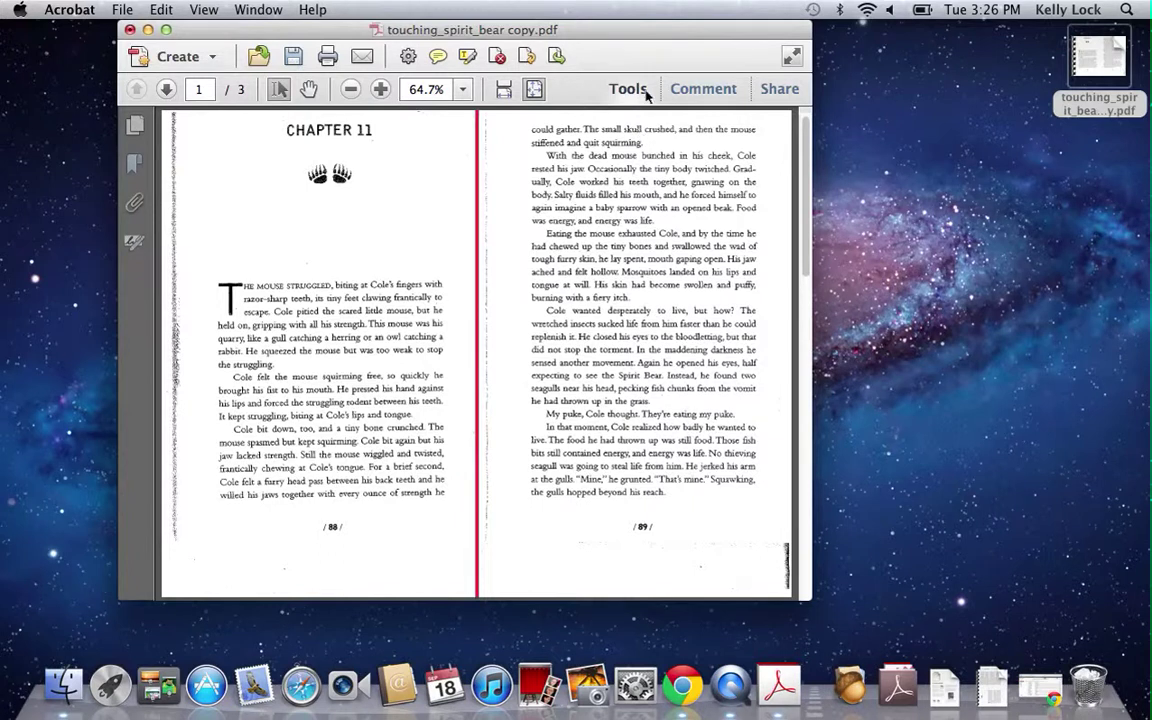
Open the Comment annotation tools, scroll to pages 90–91, and choose Add Note to Text
left_click(620, 90)
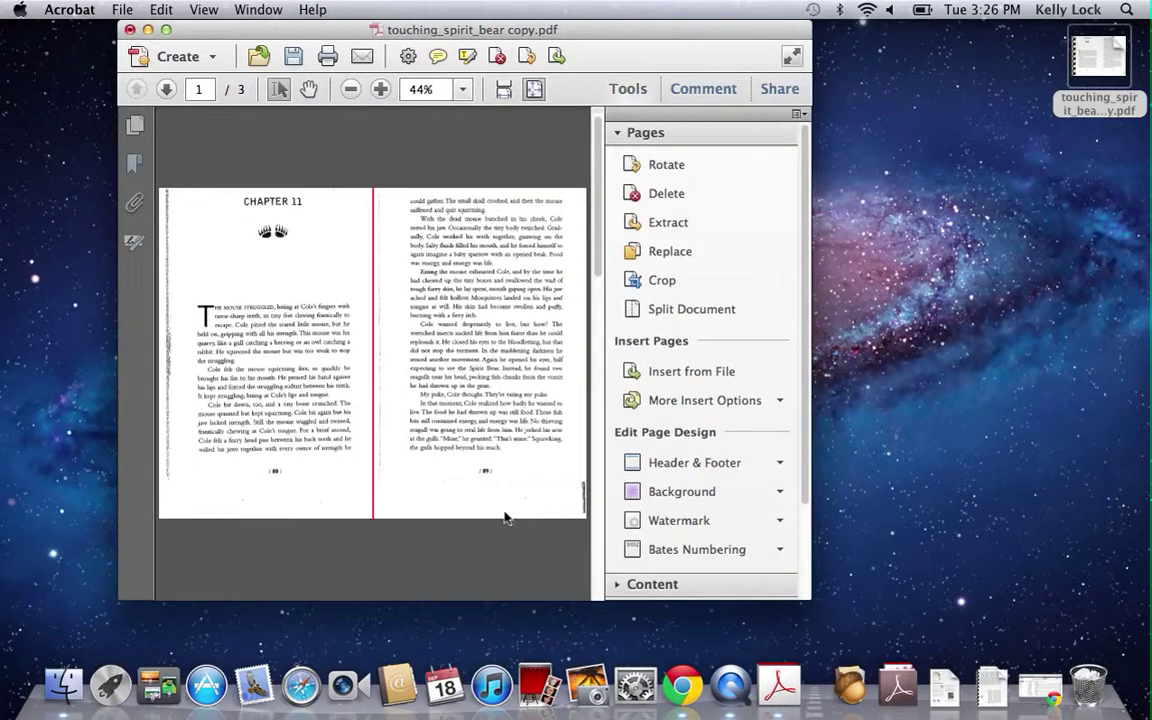
scroll(522, 421, "down", 3)
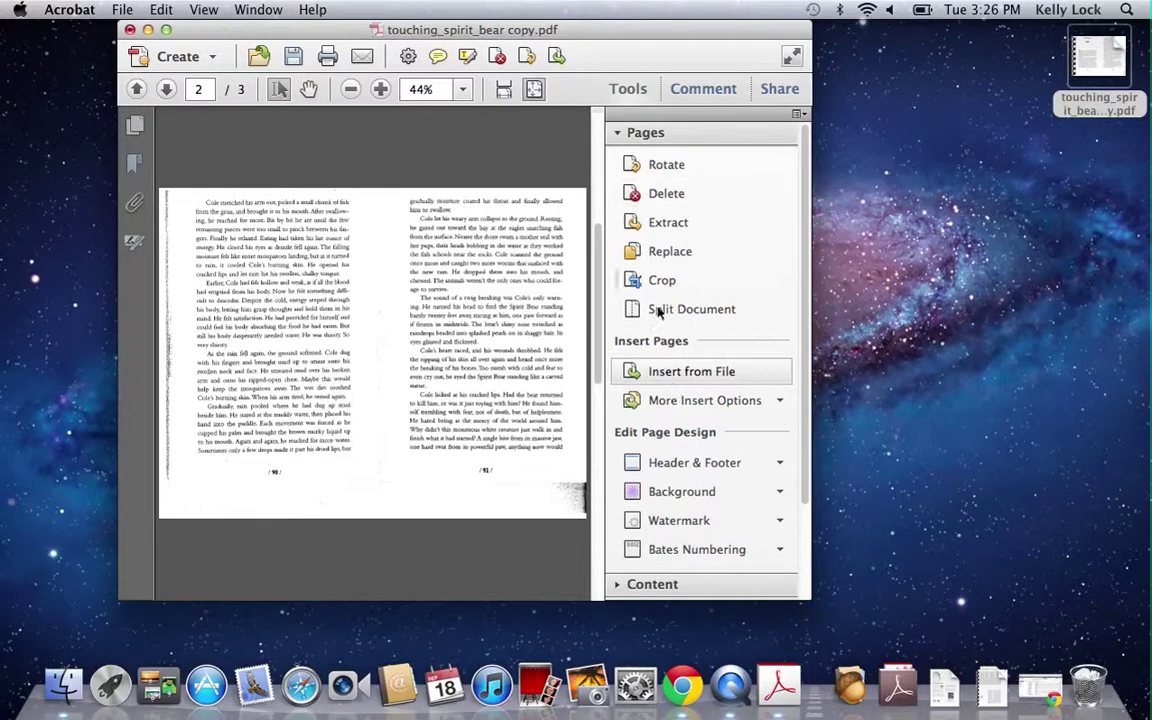
scroll(668, 528, "down", 1)
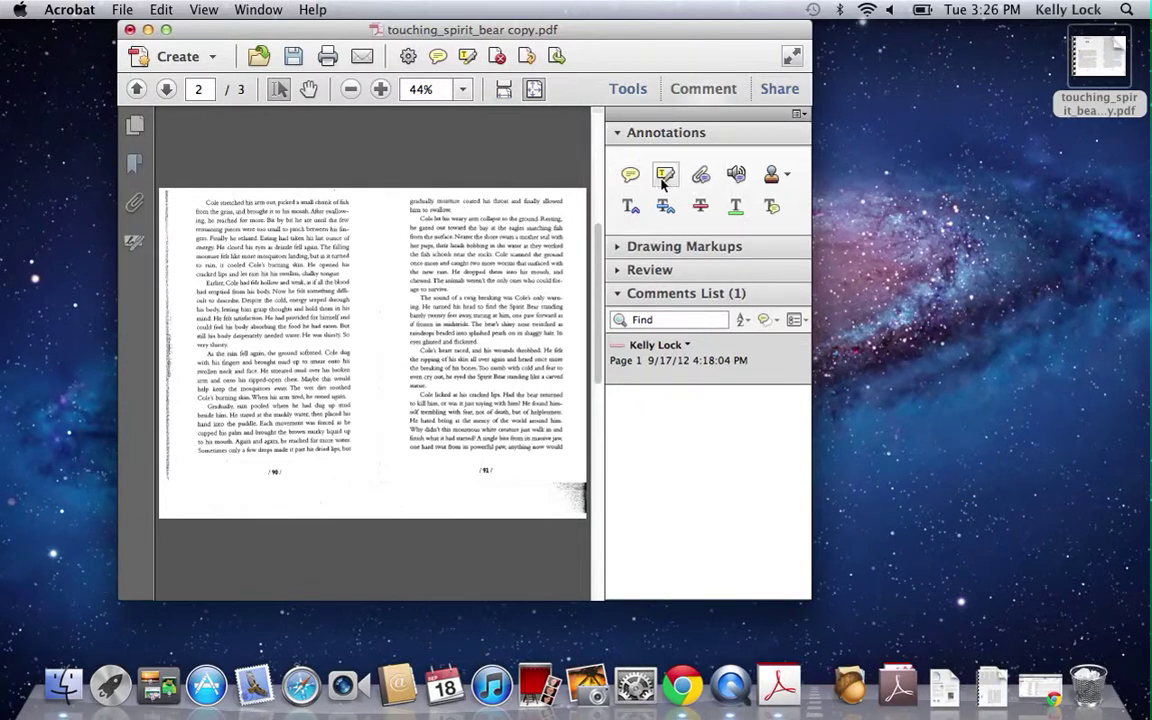
left_click(771, 206)
Add a note-to-text highlight on the right page, then delete it along with its empty note
left_click_drag(521, 239, 541, 281)
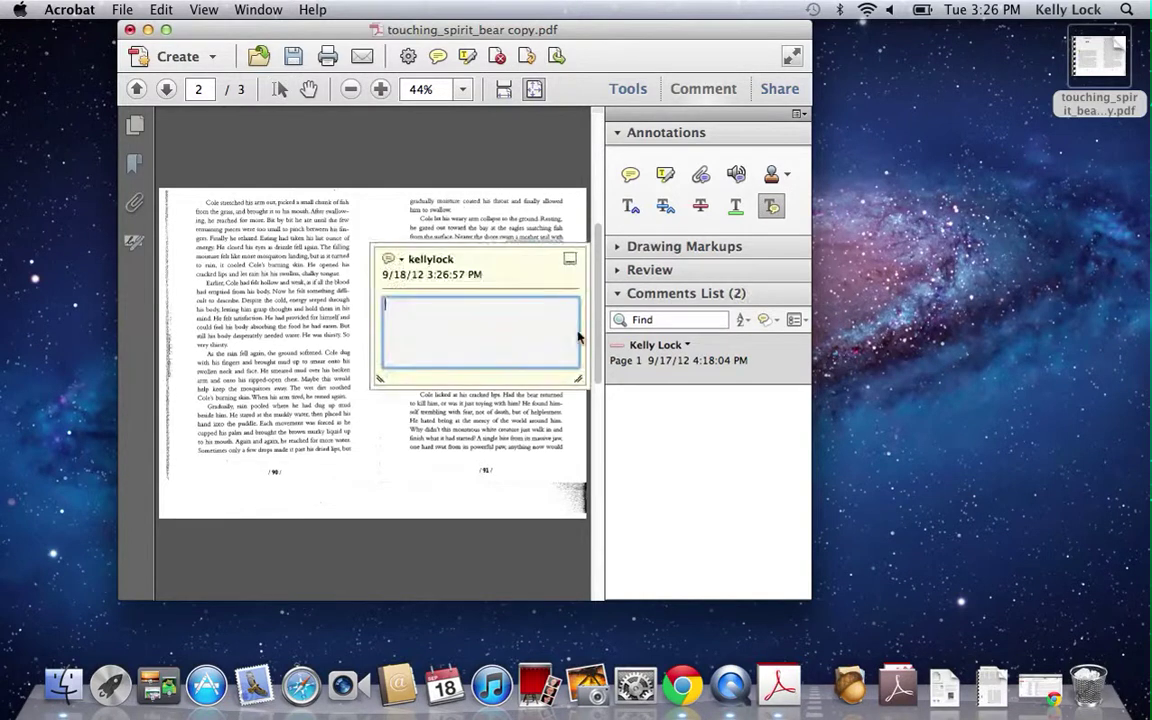
left_click(570, 260)
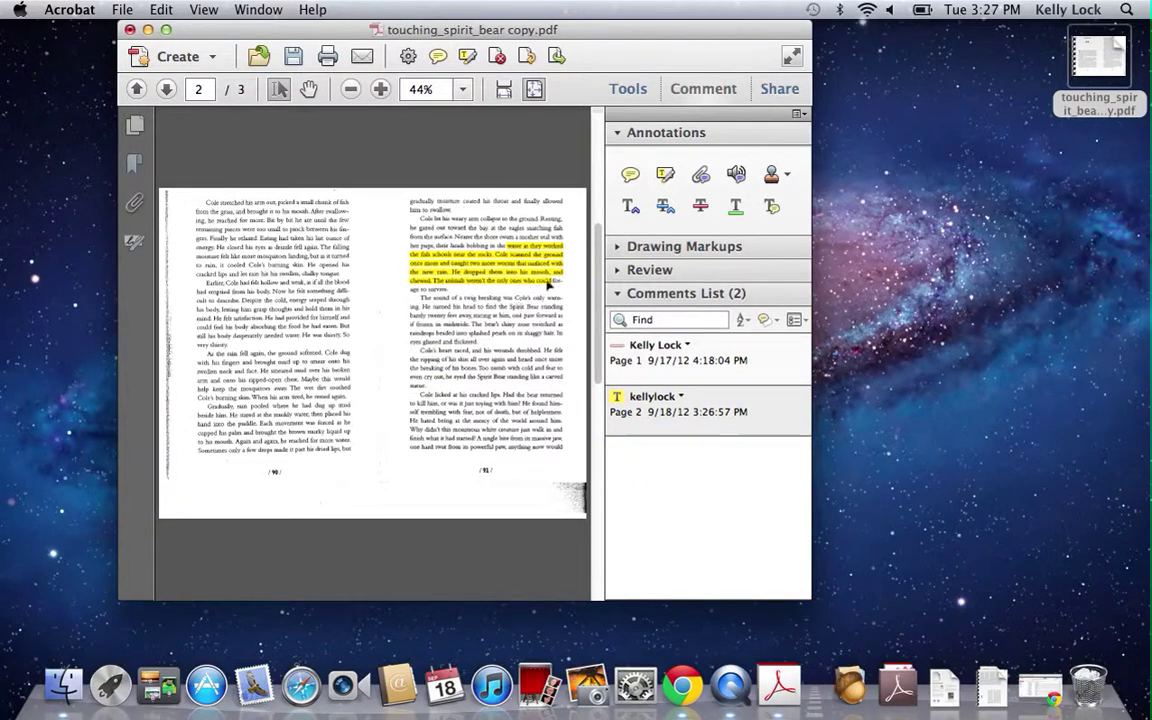
left_click(521, 260)
key("Delete")
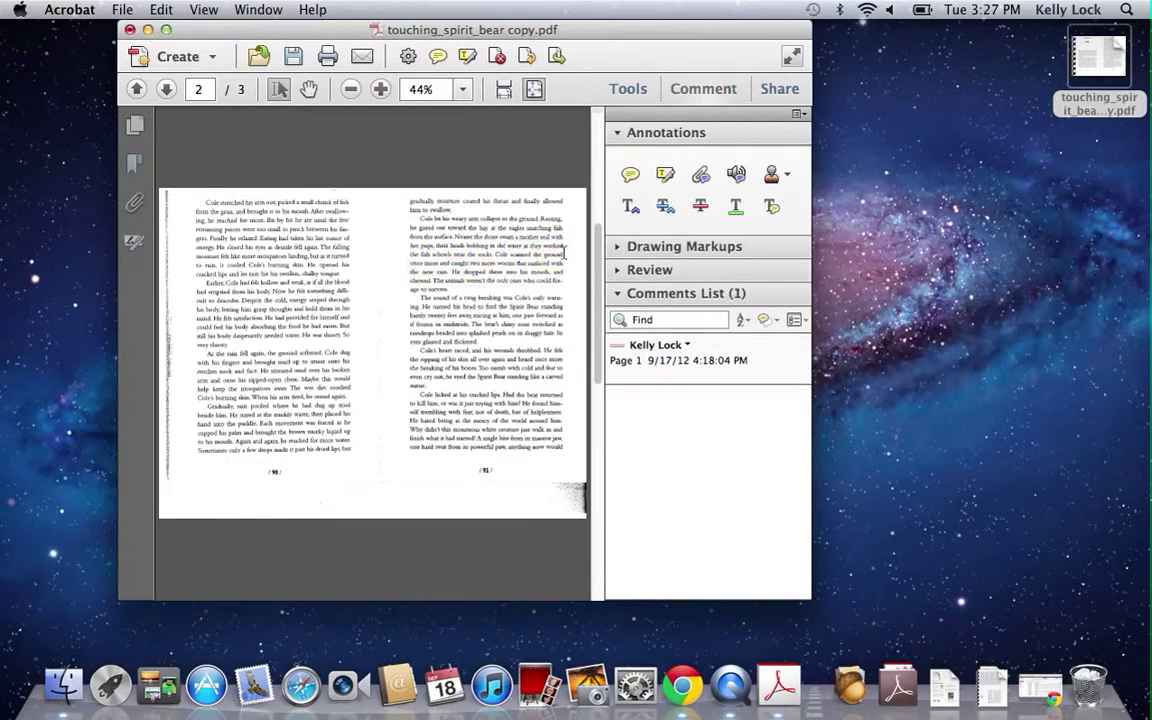
Strike through the eagles and Spirit Bear lines, underline page 90's opening, and highlight the twig sentence
left_click(700, 206)
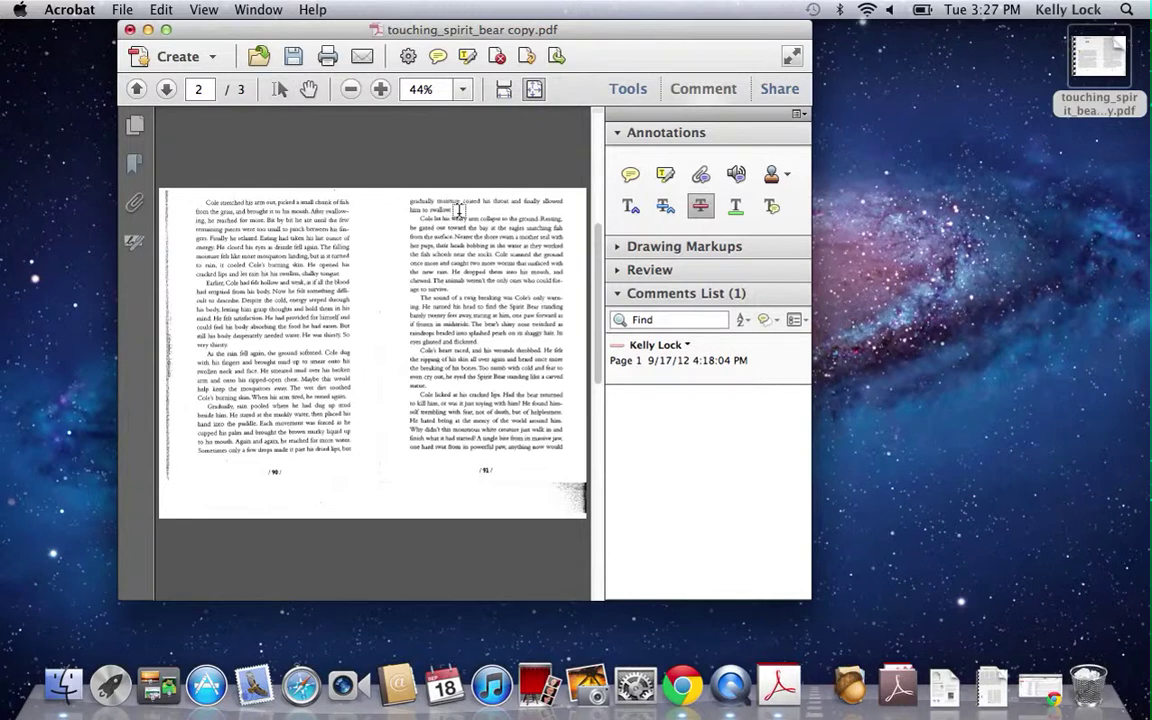
left_click_drag(419, 228, 531, 231)
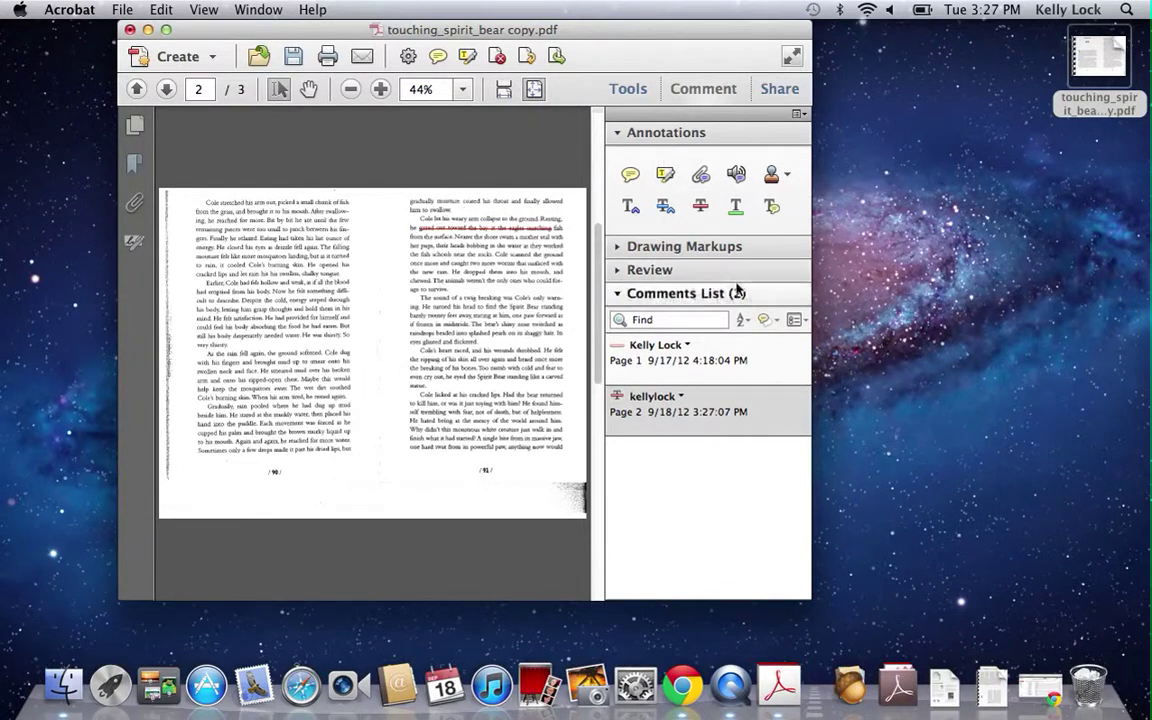
left_click(735, 206)
mouse_move(188, 214)
left_mouse_down()
mouse_move(183, 185)
mouse_move(300, 205)
mouse_move(336, 231)
left_mouse_up()
left_click(665, 175)
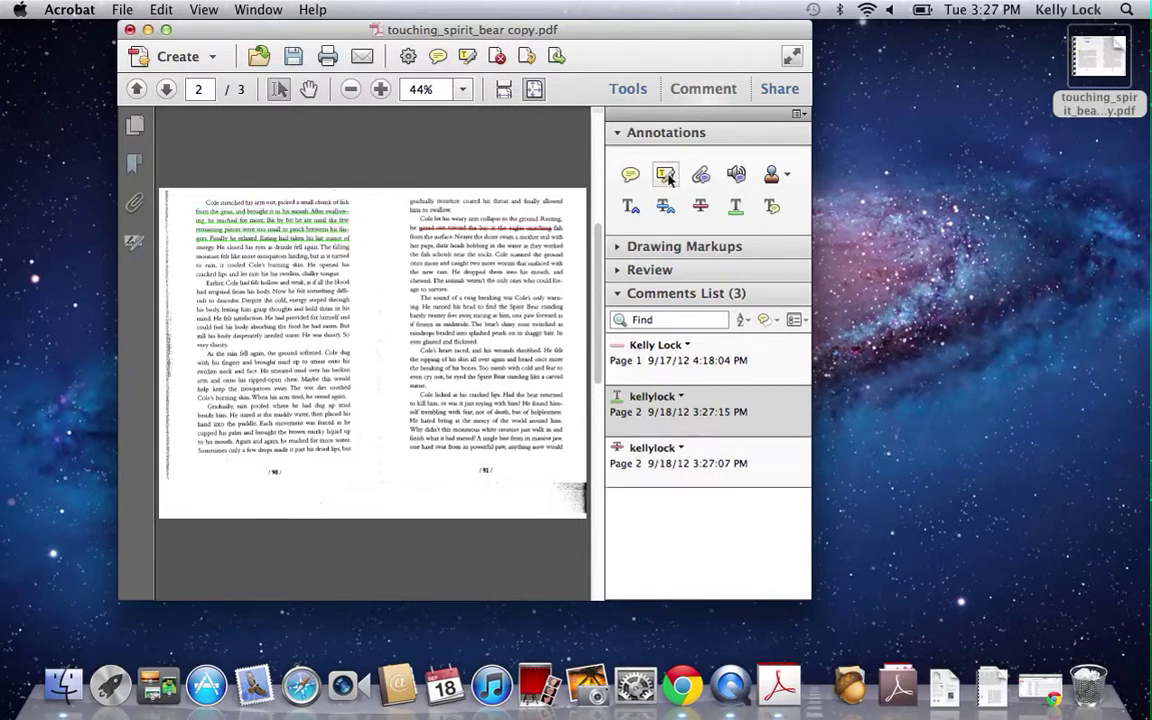
mouse_move(455, 298)
left_mouse_down()
mouse_move(495, 297)
mouse_move(409, 296)
left_mouse_up()
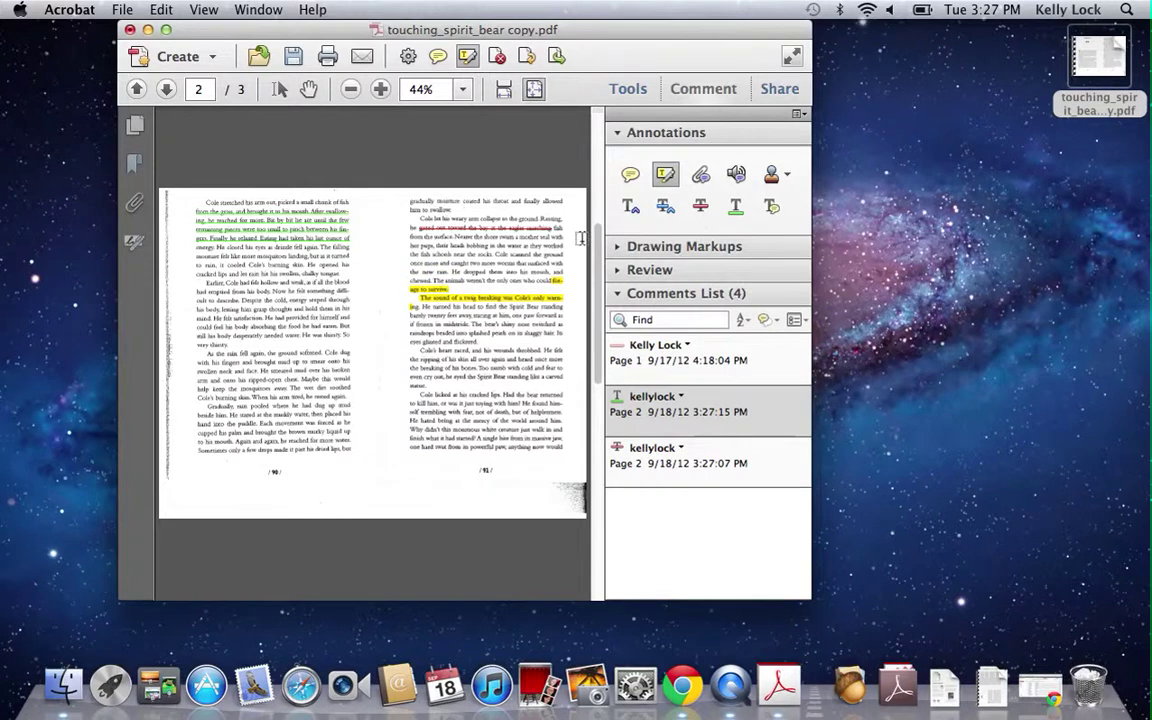
left_click(700, 205)
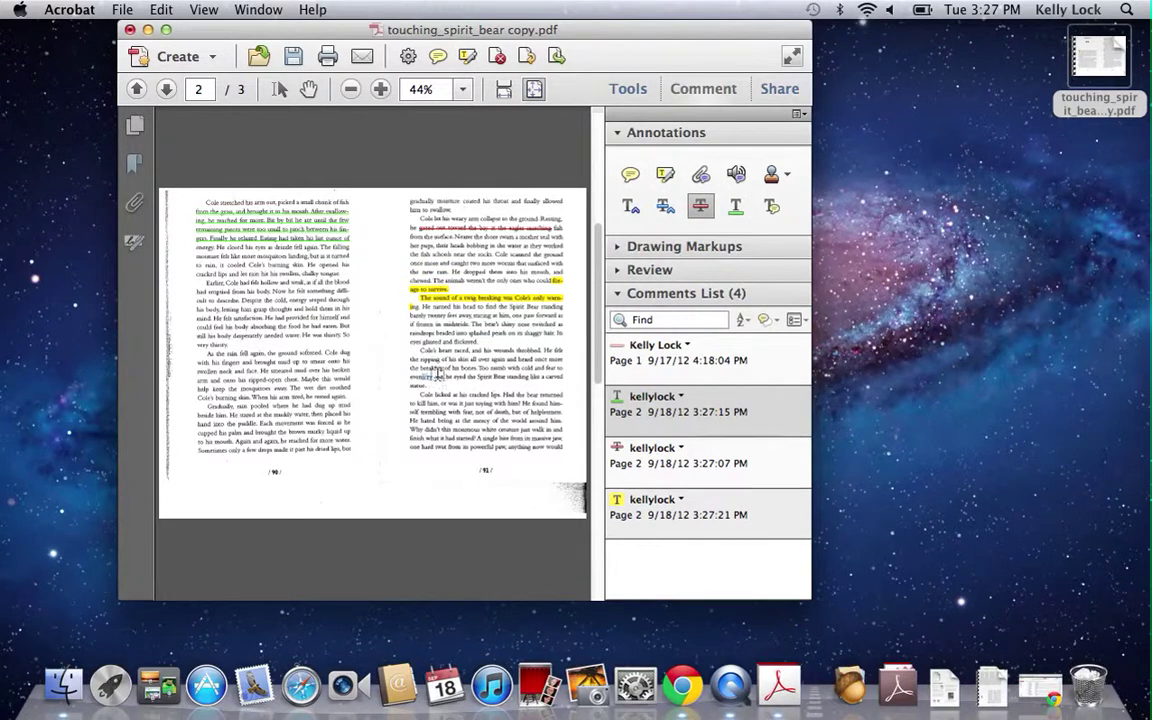
left_click_drag(423, 376, 563, 373)
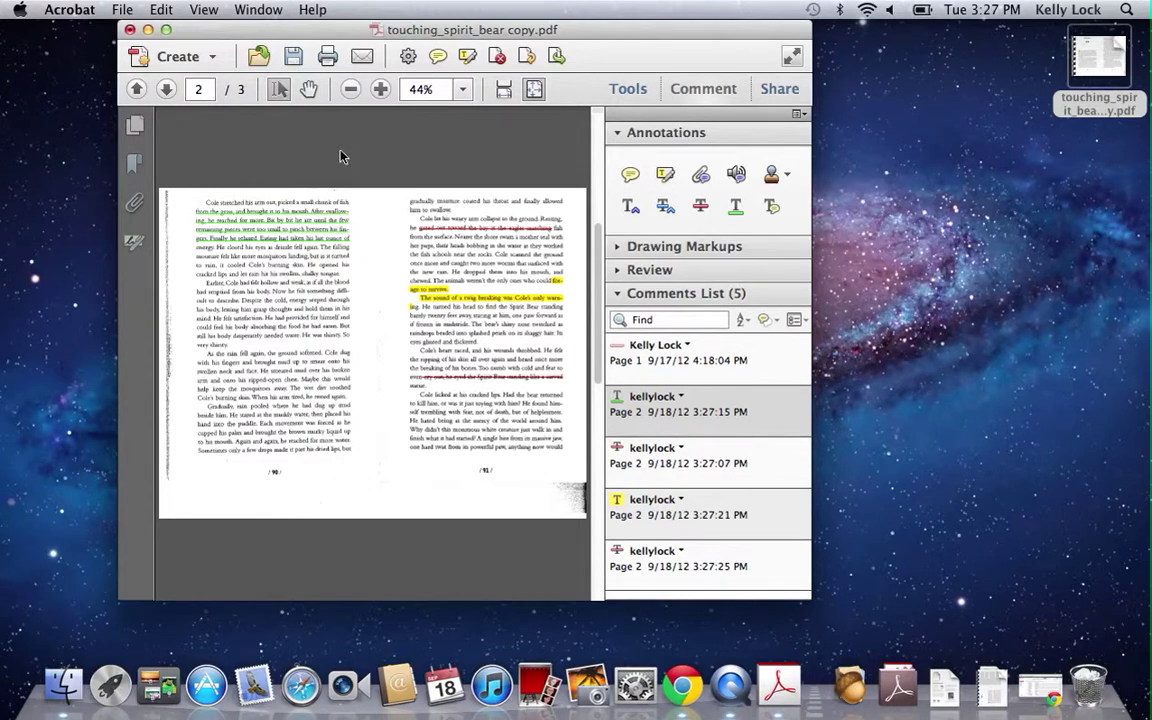
Close the annotated PDF without saving its markup changes
left_click(128, 31)
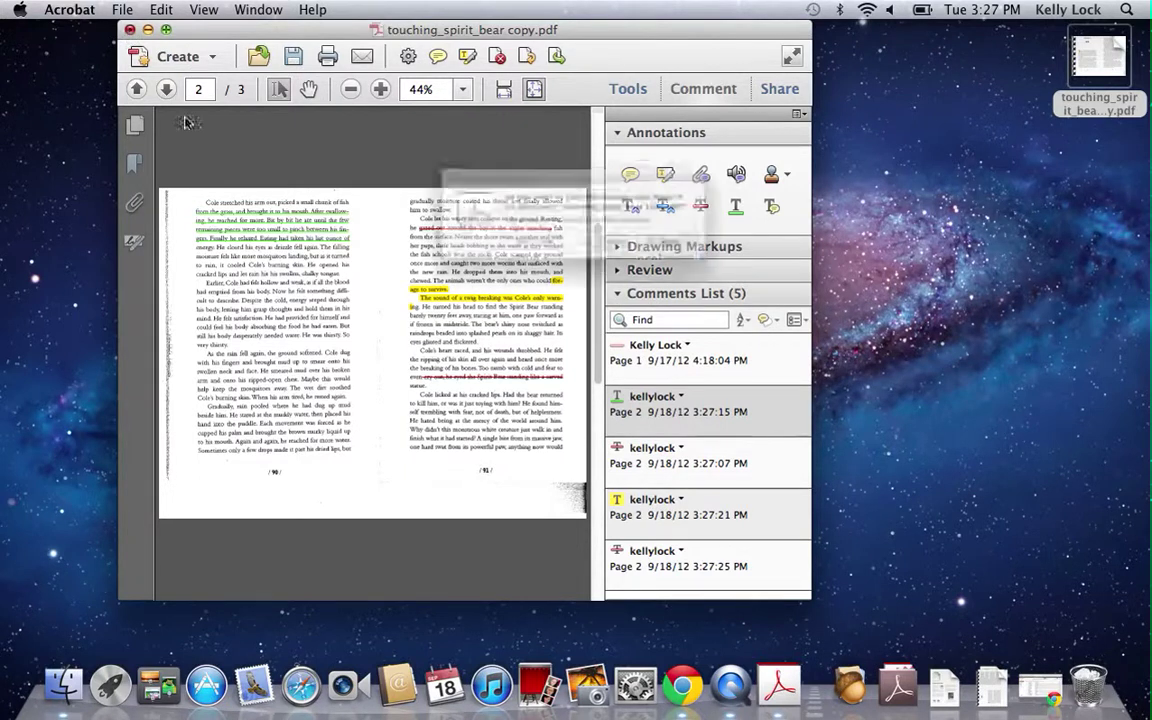
left_click(514, 258)
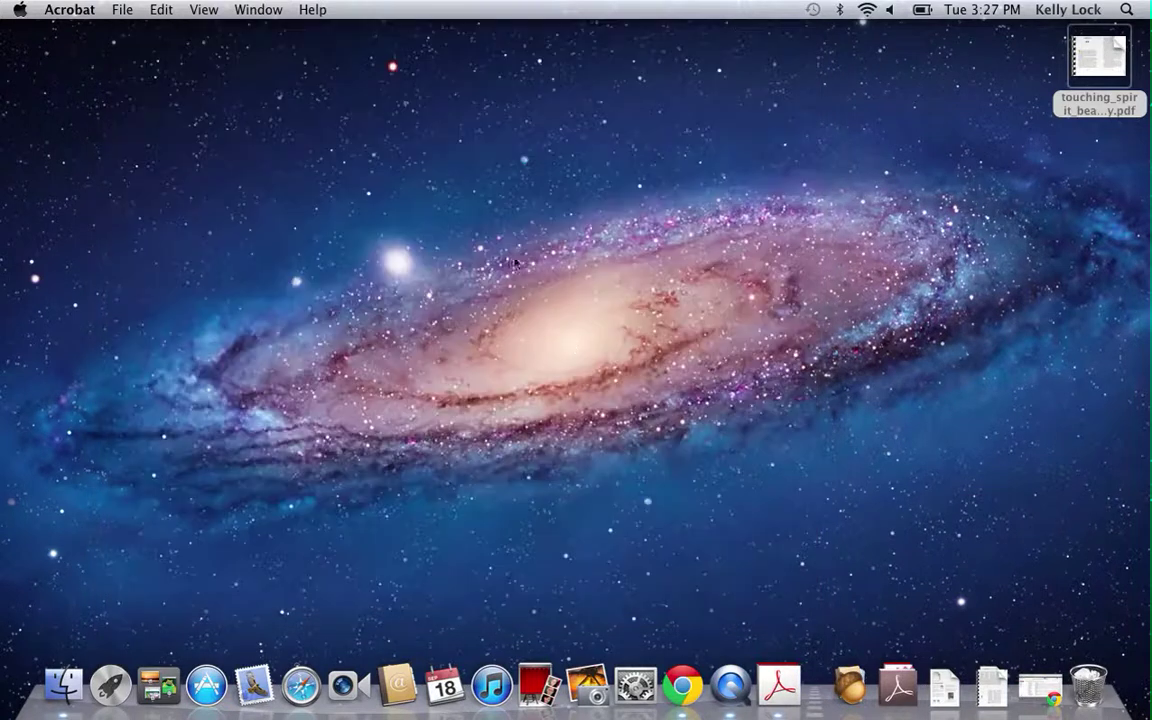
left_click(278, 146)
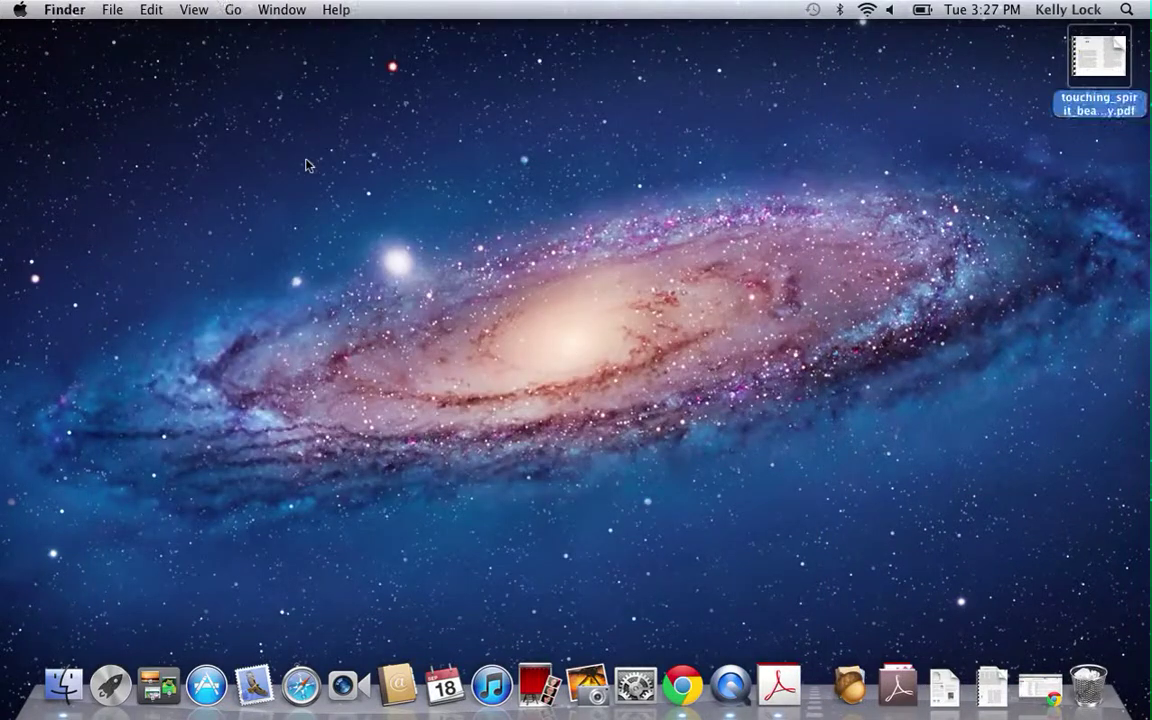
Pin the Adobe Acrobat X Pro folder to the Dock and launch Acrobat Pro from it
left_click(236, 9)
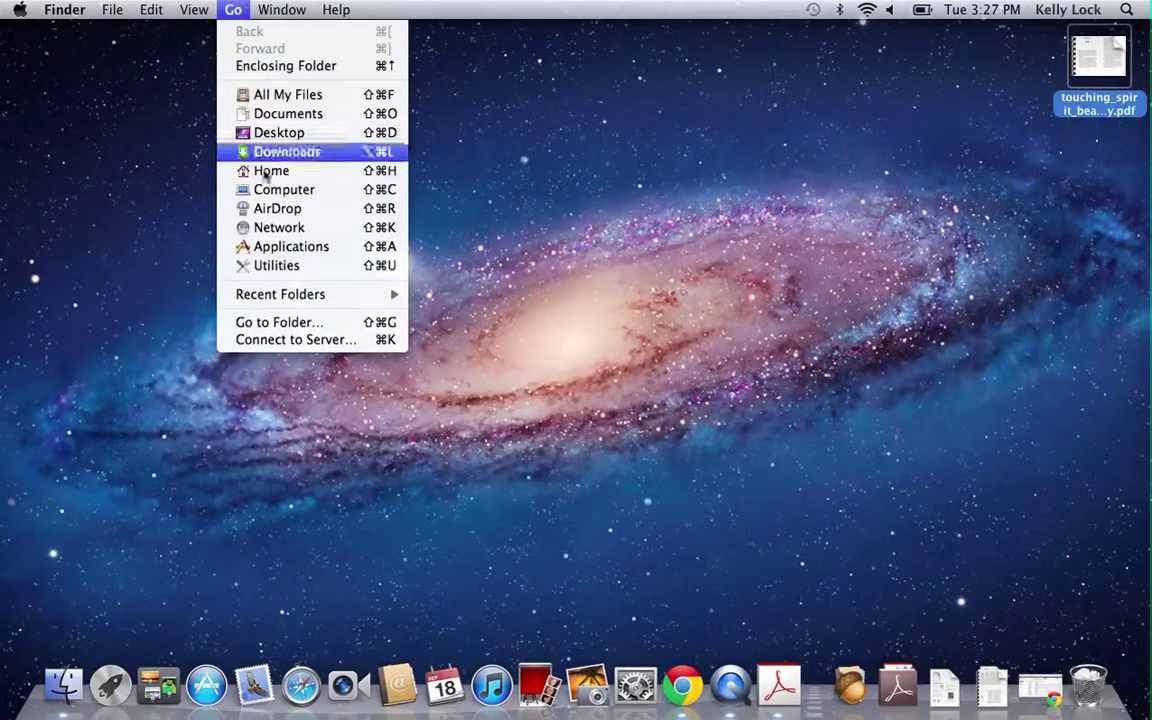
left_click(290, 246)
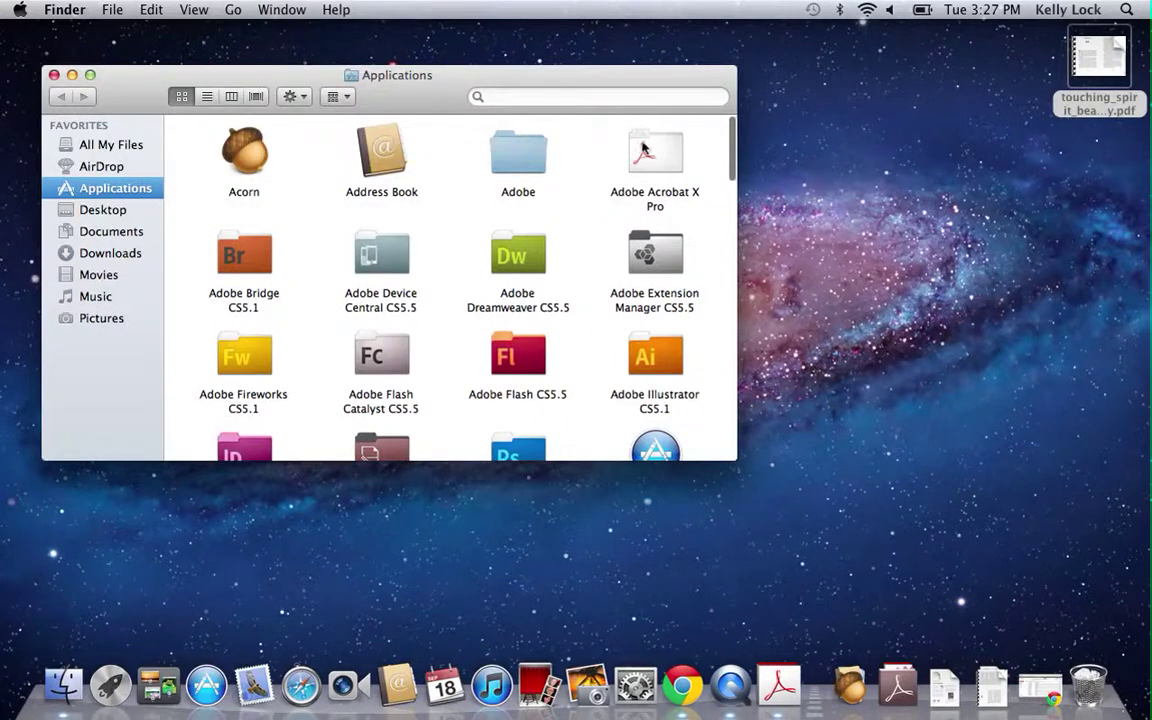
mouse_move(643, 148)
left_mouse_down()
mouse_move(731, 229)
mouse_move(831, 540)
mouse_move(786, 603)
mouse_move(586, 175)
mouse_move(633, 122)
mouse_move(643, 150)
left_mouse_up()
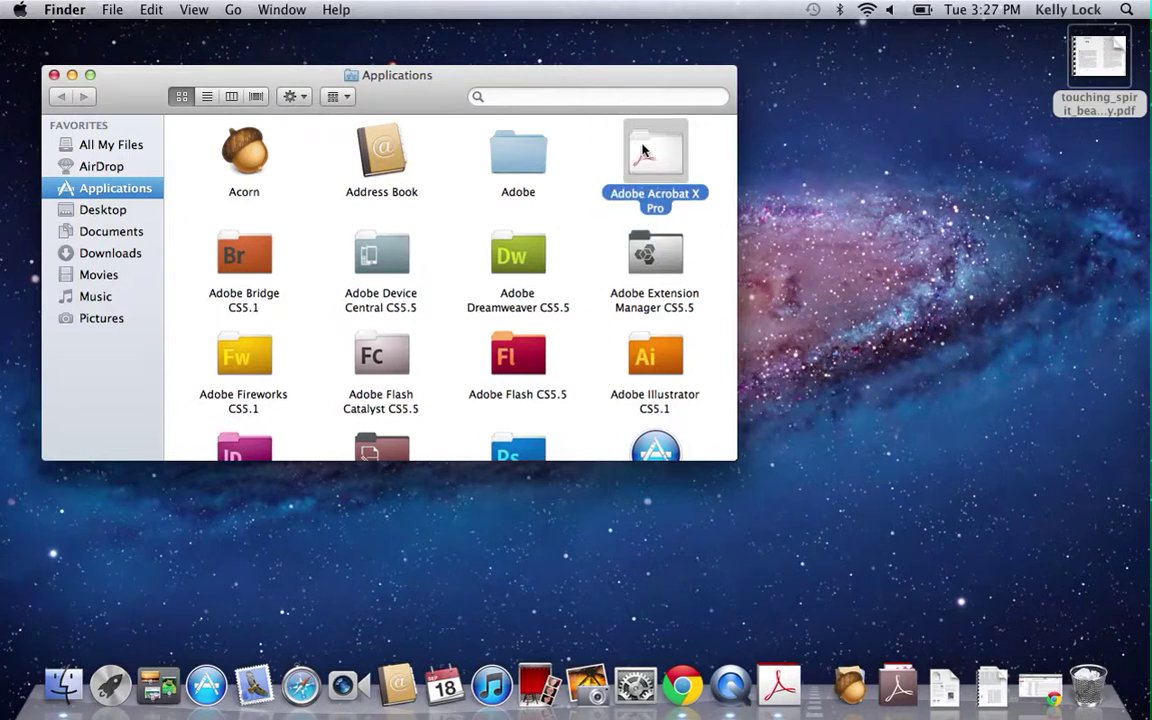
left_click(54, 75)
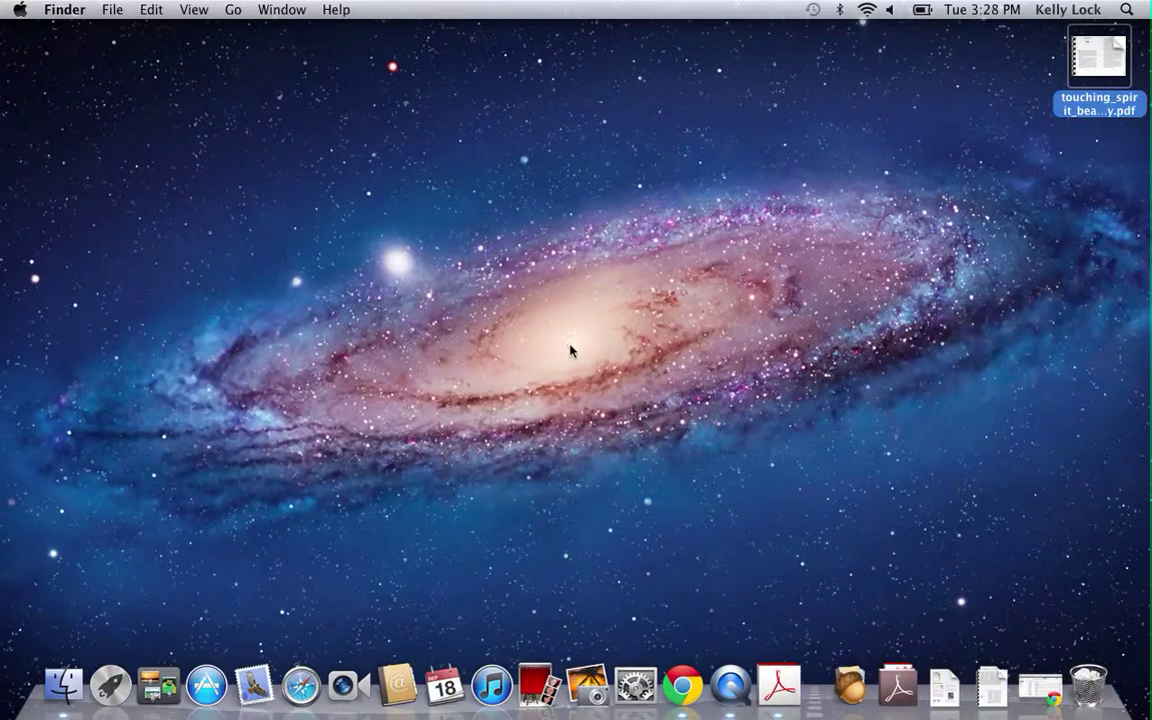
left_click(898, 686)
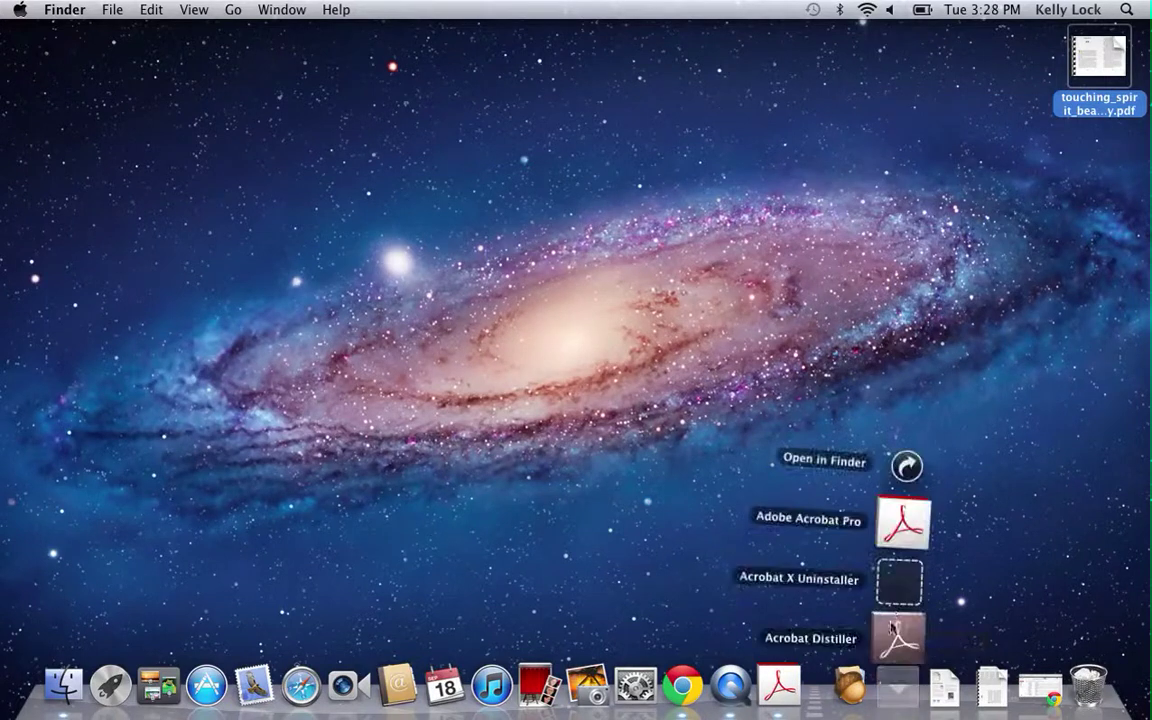
left_click(898, 523)
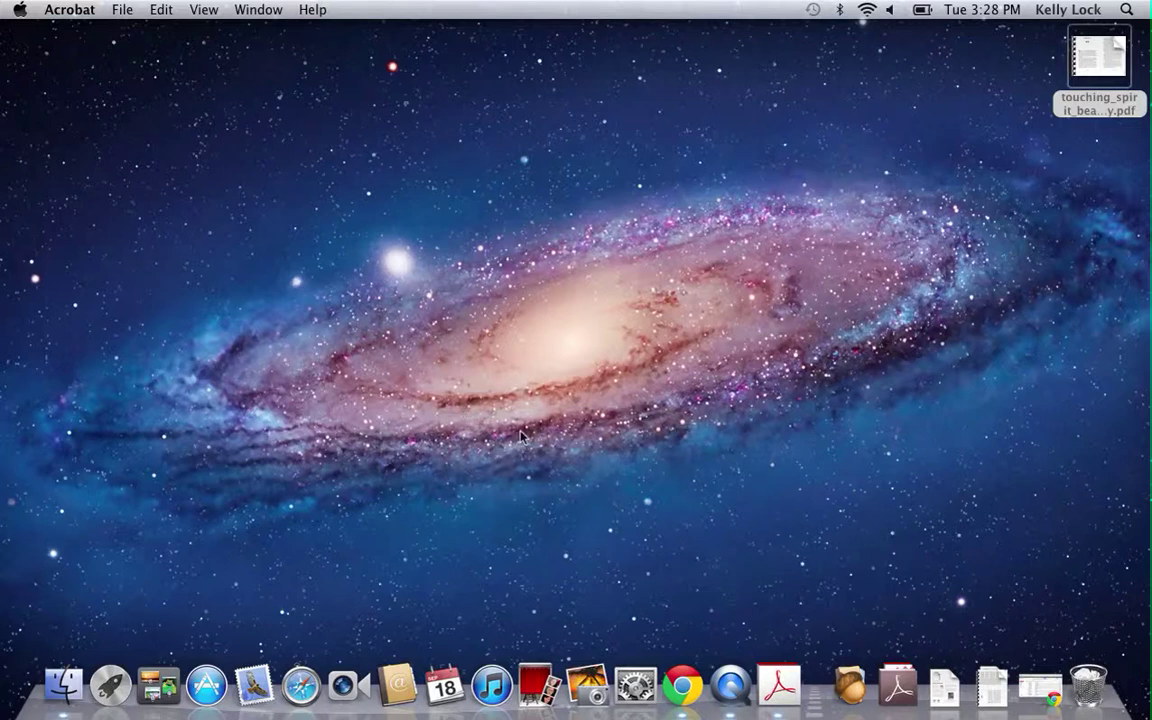
left_click(1092, 60)
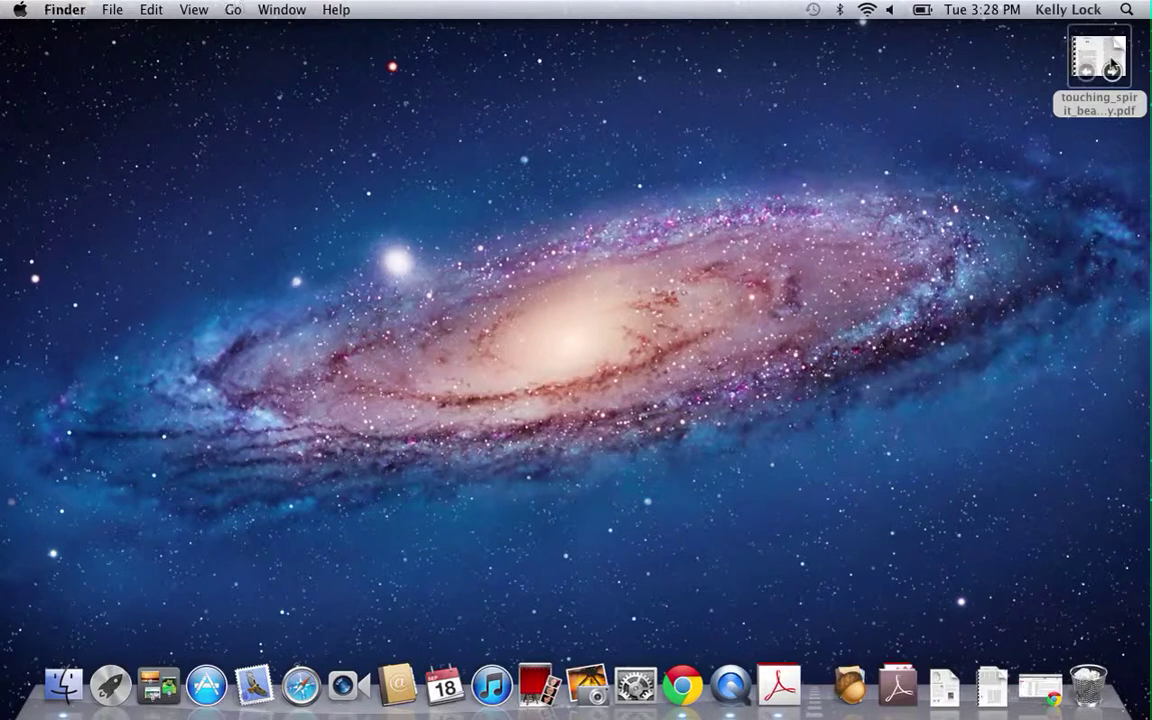
Open touching_spirit_bear copy.pdf with Cmd+O, choose Highlight Text, and edit page 88's sticky note
key("super+o")
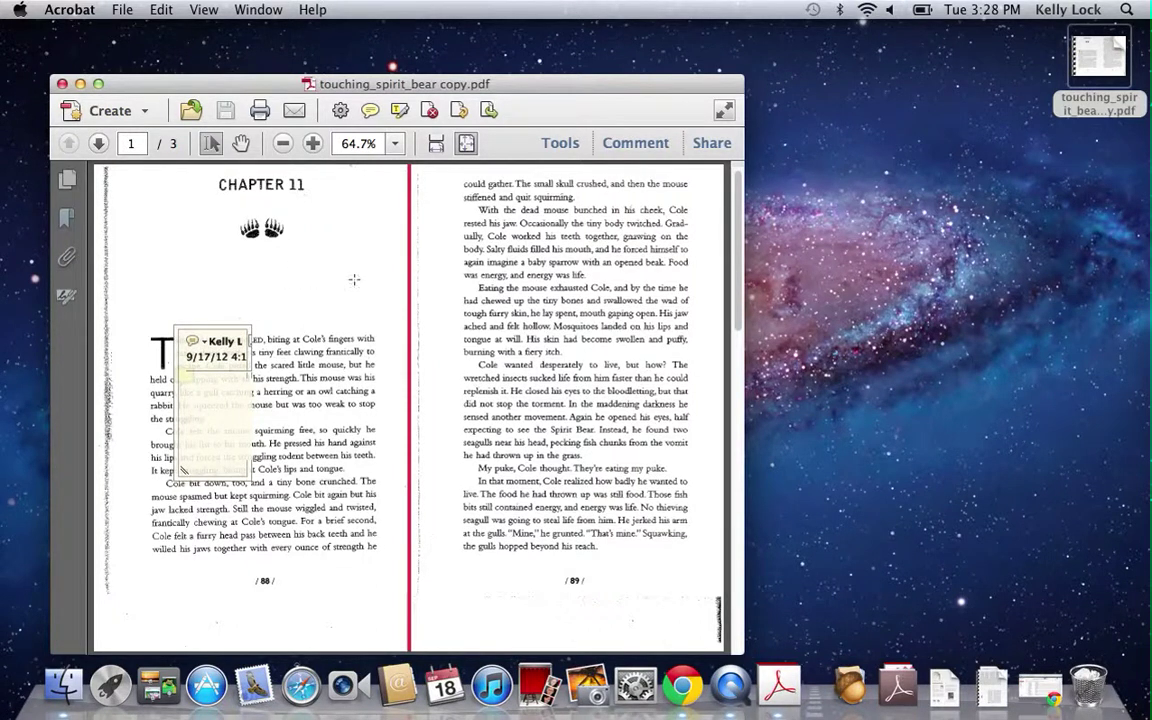
left_click(399, 111)
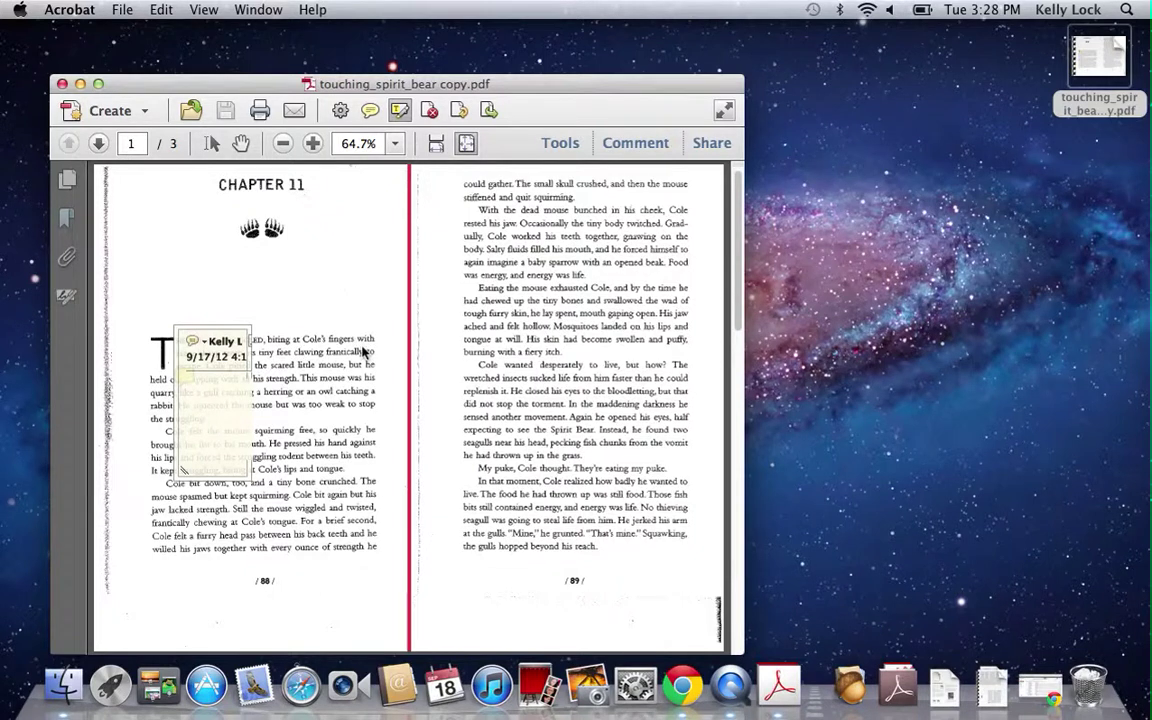
left_click(239, 402)
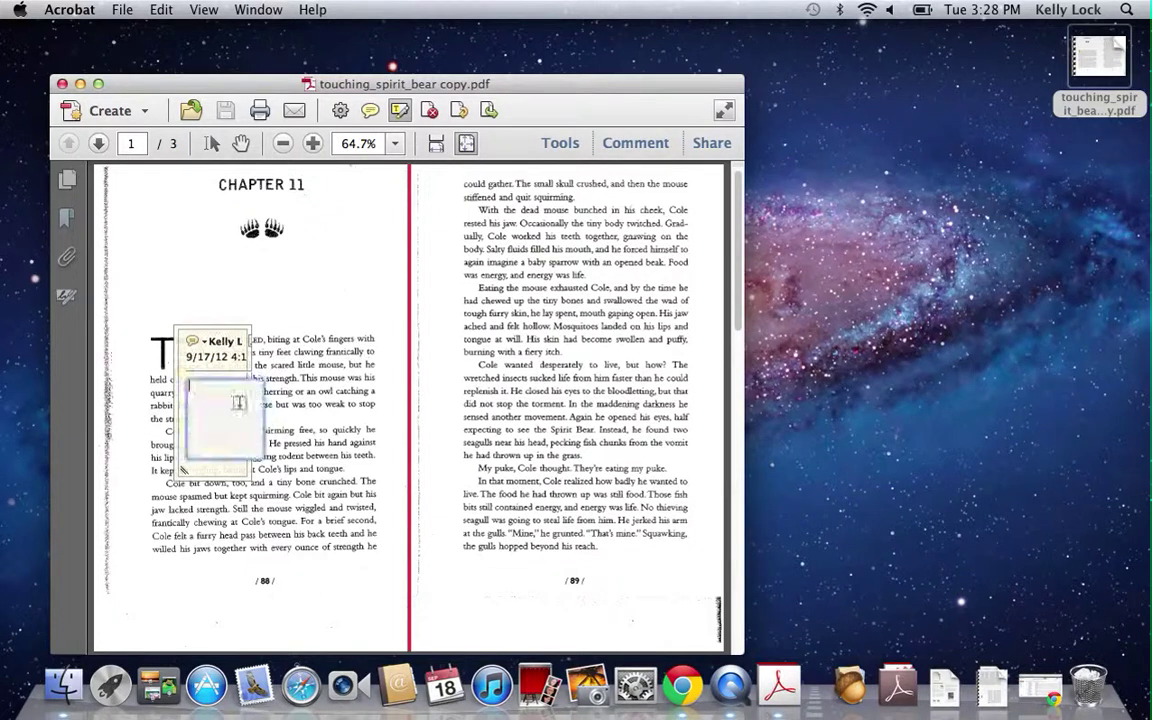